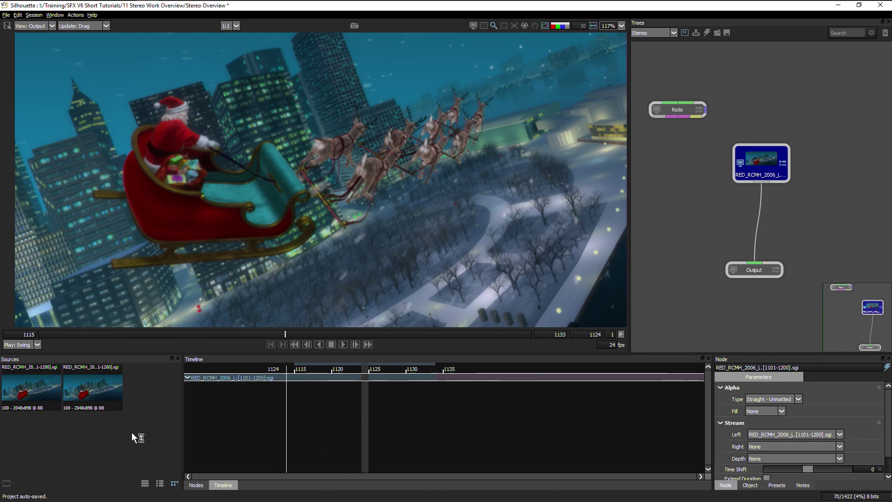
Play back the sleigh shot in the viewer, stop it and scrub through a few frames
left_click(344, 344)
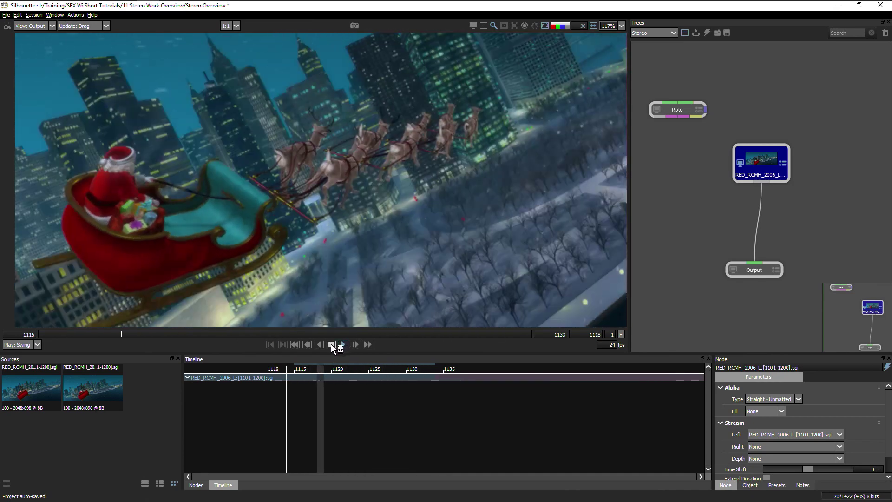
left_click(331, 345)
left_click_drag(324, 336, 342, 337)
left_click(344, 344)
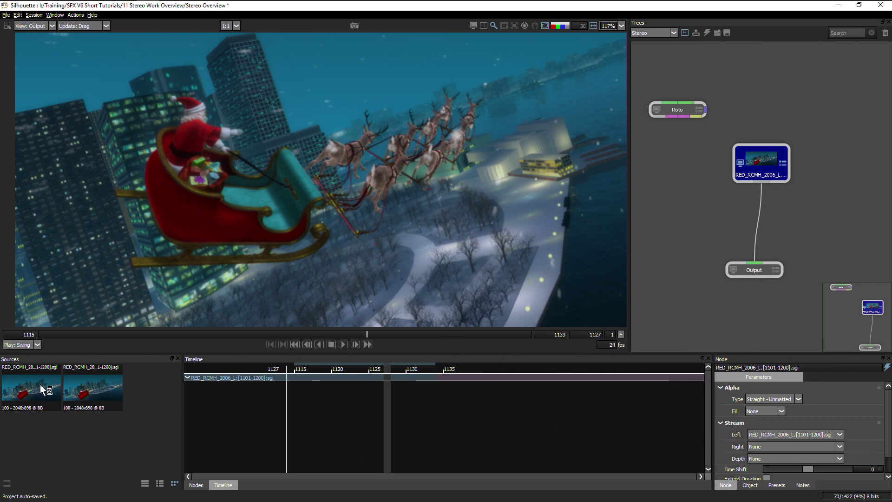
Compare the file details of the left and right eye source clips, RED_RCMH_2006_L and RED_RCMH_2006_R
left_click(39, 384)
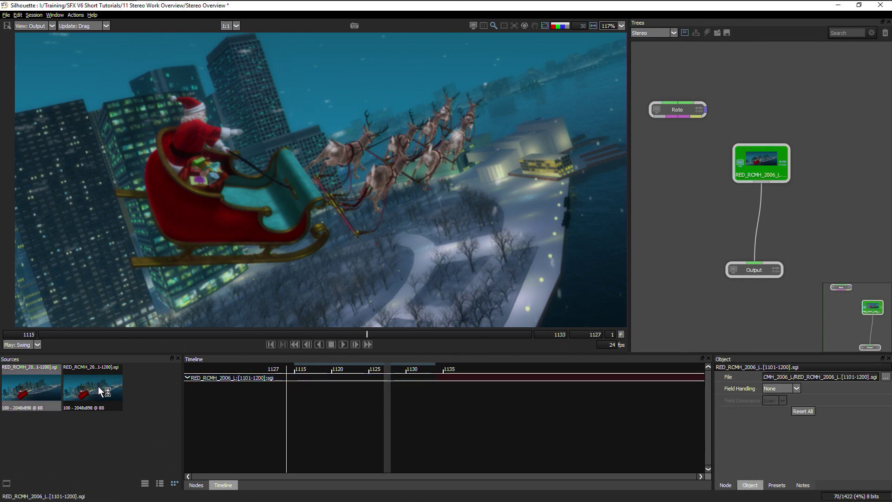
left_click(99, 386)
left_click(37, 384)
left_click(83, 386)
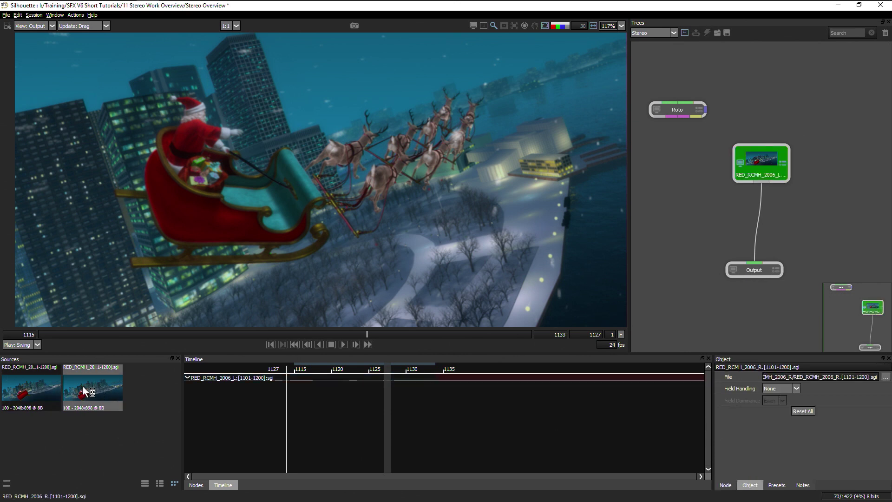
left_click(35, 384)
left_click(81, 386)
left_click(31, 383)
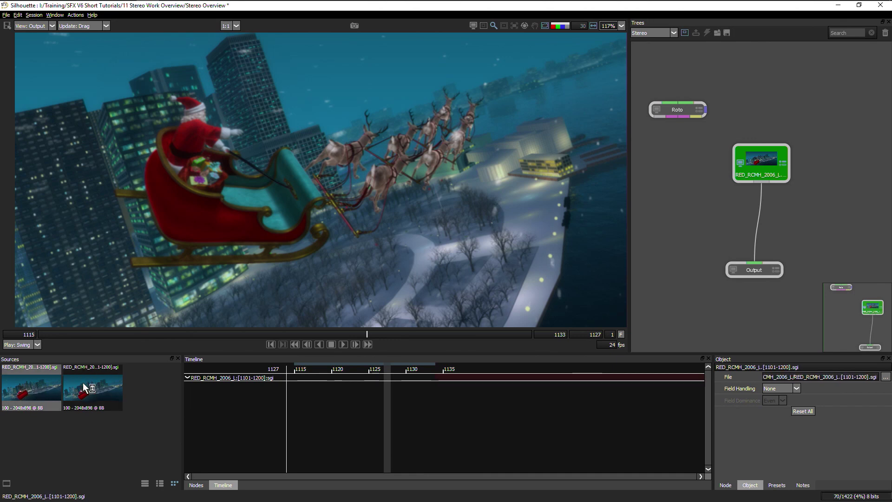
Assign RED_RCMH_2006_R.[1101-1200].sgi as the right stream of the RED_RCMH_2006_L source node
left_click(775, 156)
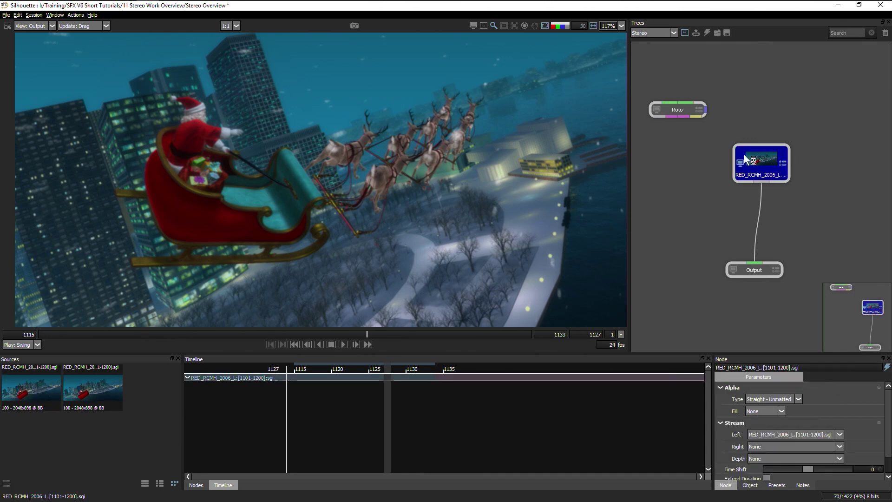
left_click_drag(755, 159, 751, 155)
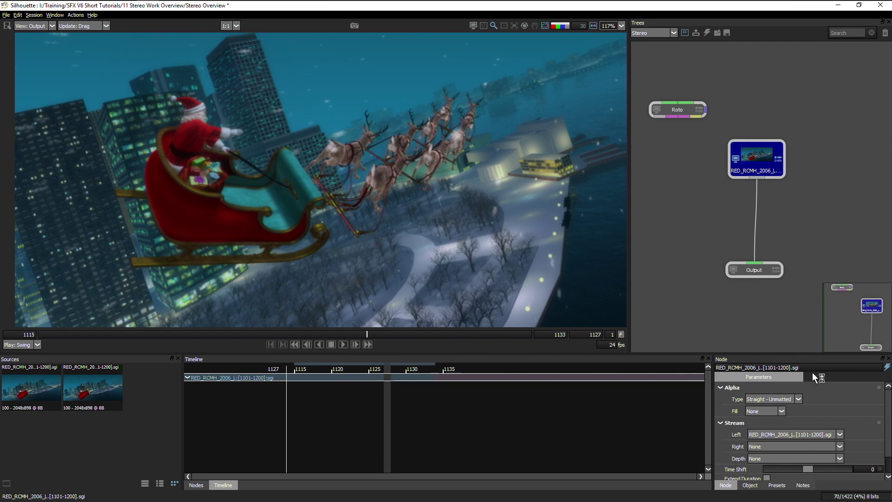
left_click_drag(887, 393, 888, 417)
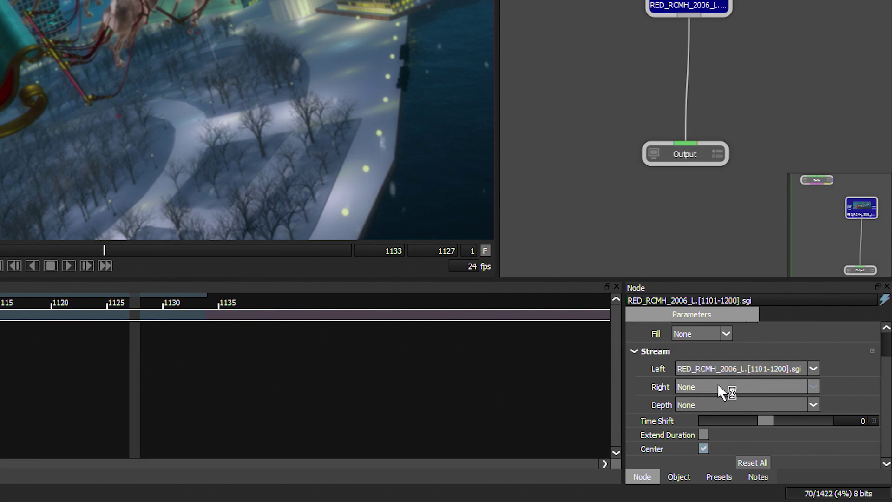
left_click(813, 386)
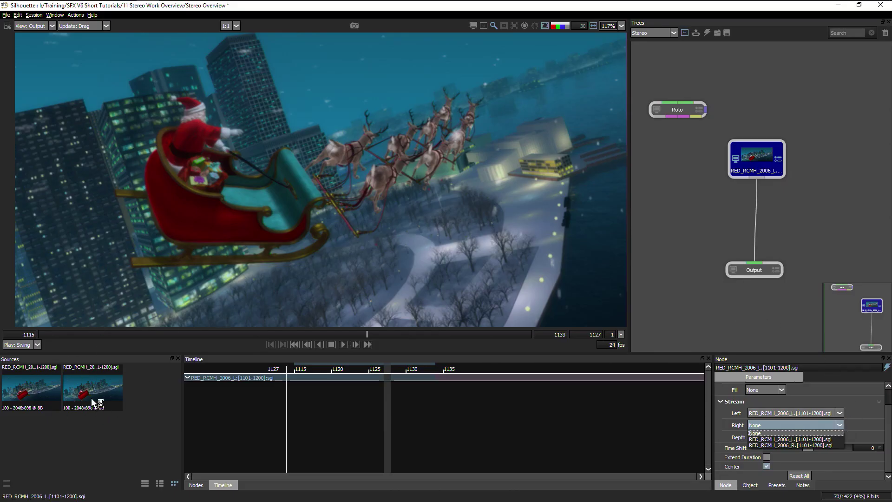
left_click(821, 445)
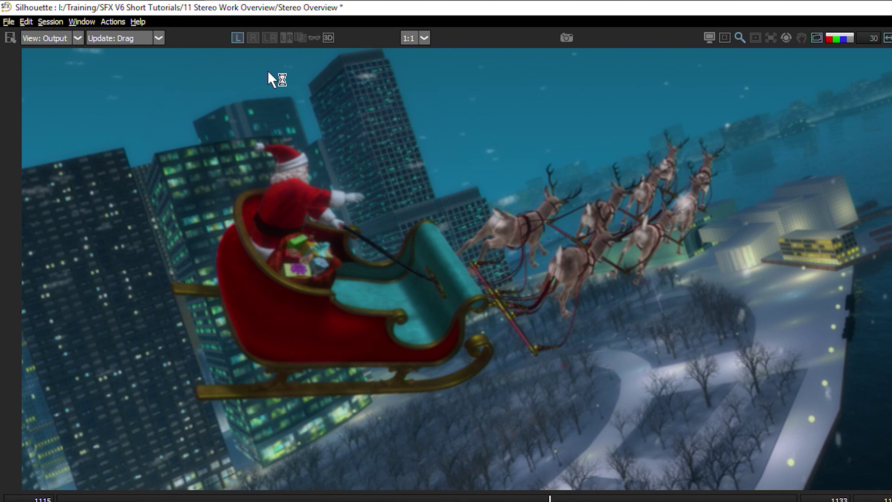
Compare the left and right eye views, then show both eyes side by side, stacked vertically and side by side again
left_click(235, 40)
left_click(251, 40)
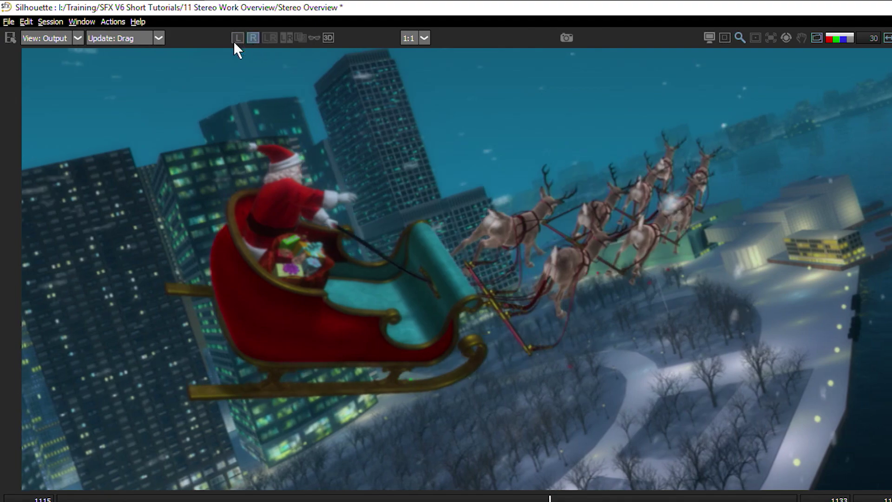
left_click(270, 38)
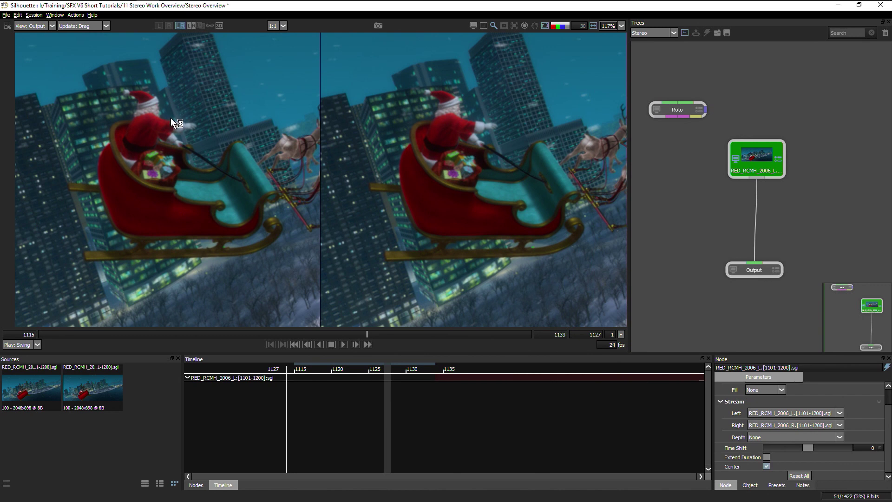
left_click(191, 26)
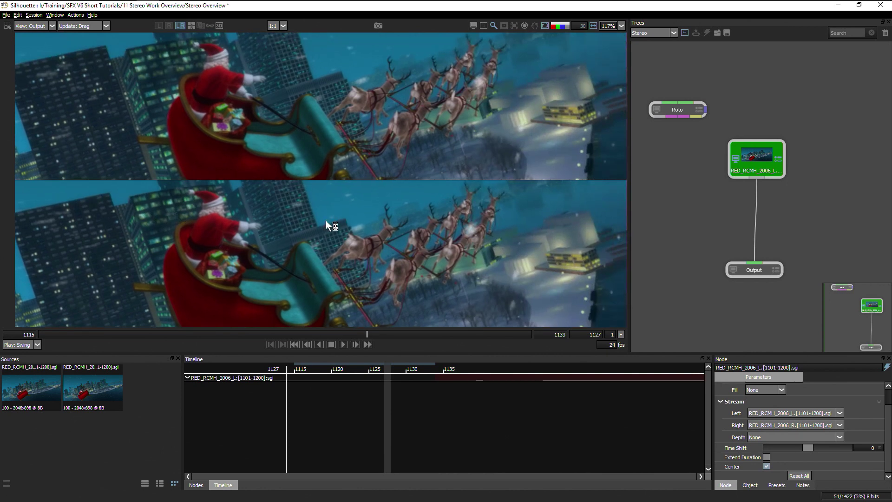
left_click(182, 25)
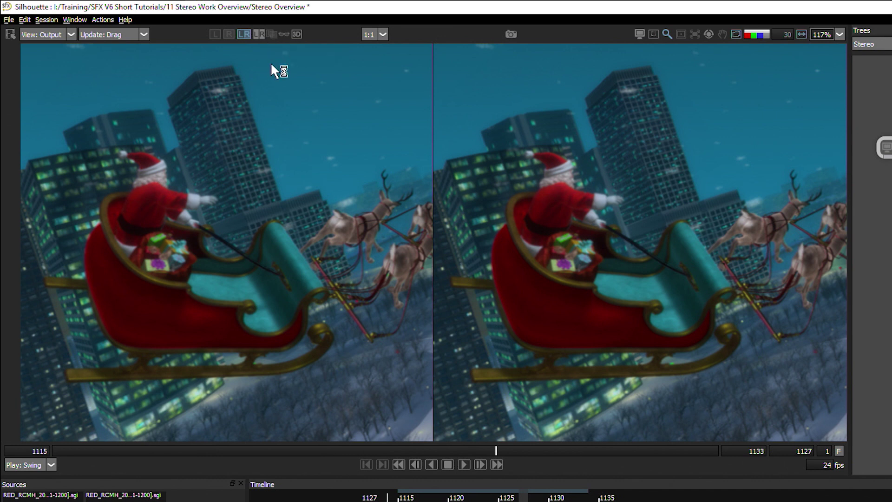
Preview the shot as an anaglyph in the side-by-side and left views, then turn the anaglyph preview off
left_click(283, 34)
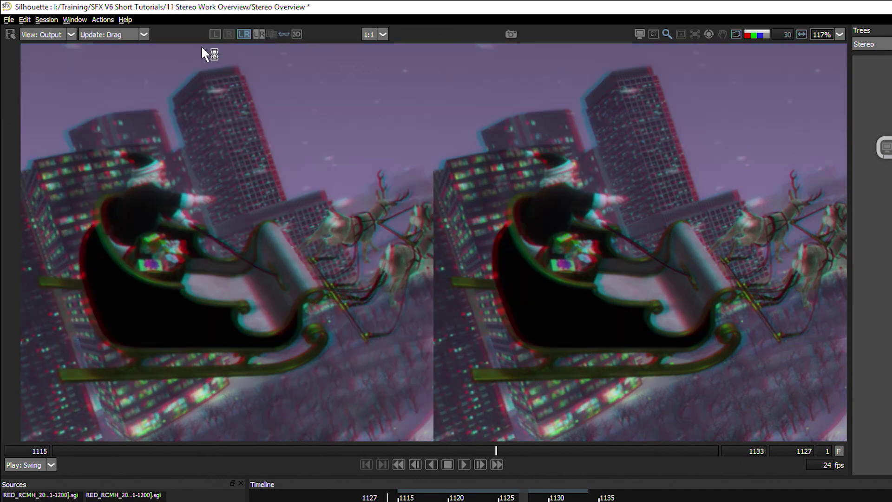
left_click(215, 35)
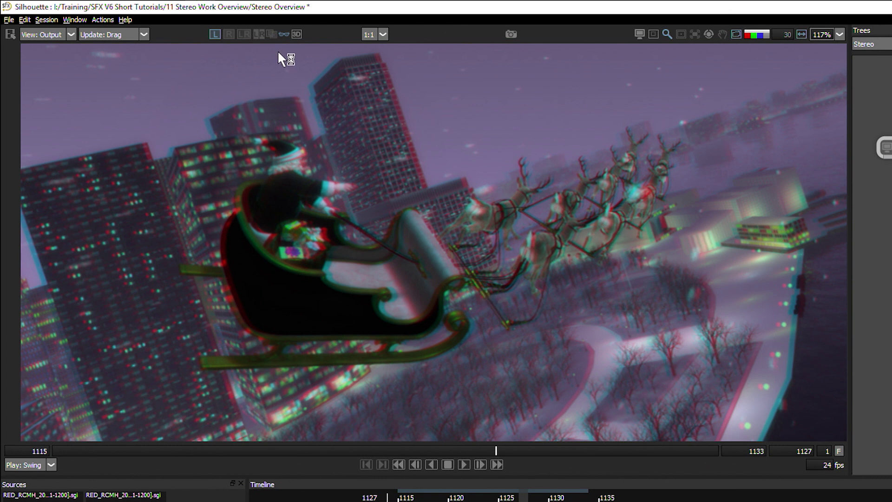
left_click(283, 35)
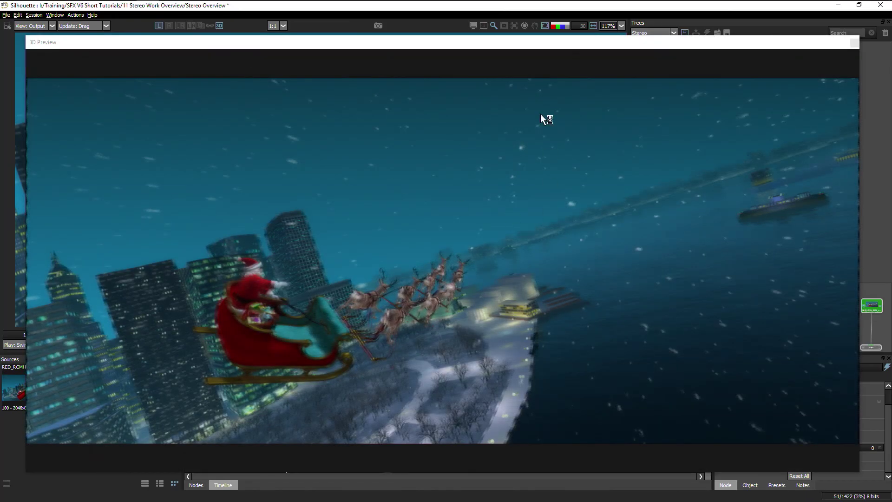
Reposition the 3D Preview window and set its display mode to Interlaced (Left First)
left_click_drag(450, 42, 442, 30)
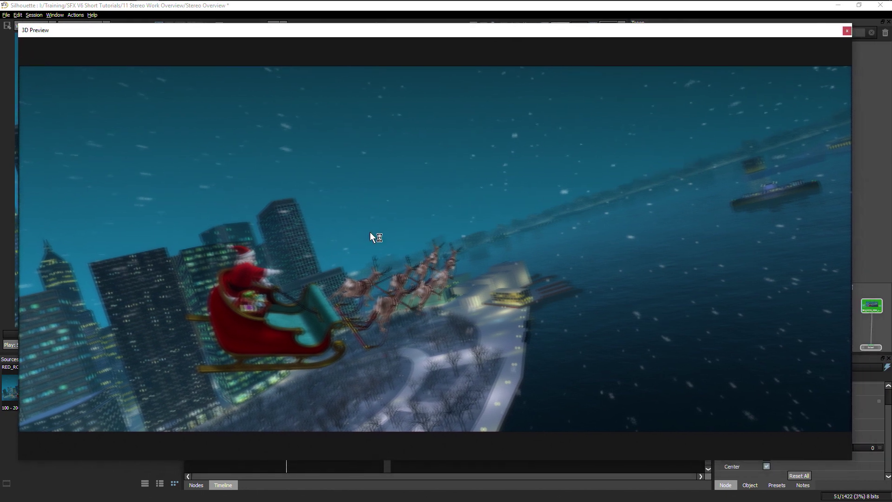
right_click(385, 166)
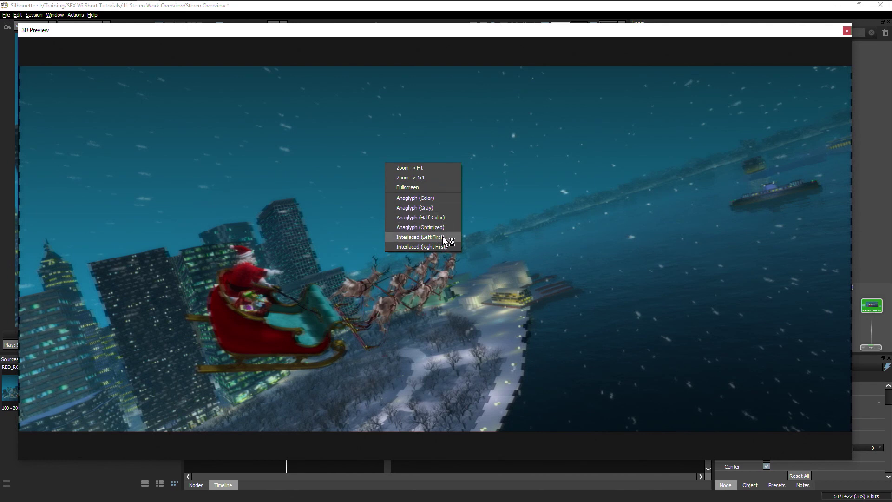
left_click(442, 237)
Cycle the 3D preview through the Anaglyph Color, Gray, Half-Color and Optimized display modes
right_click(430, 215)
right_click(487, 195)
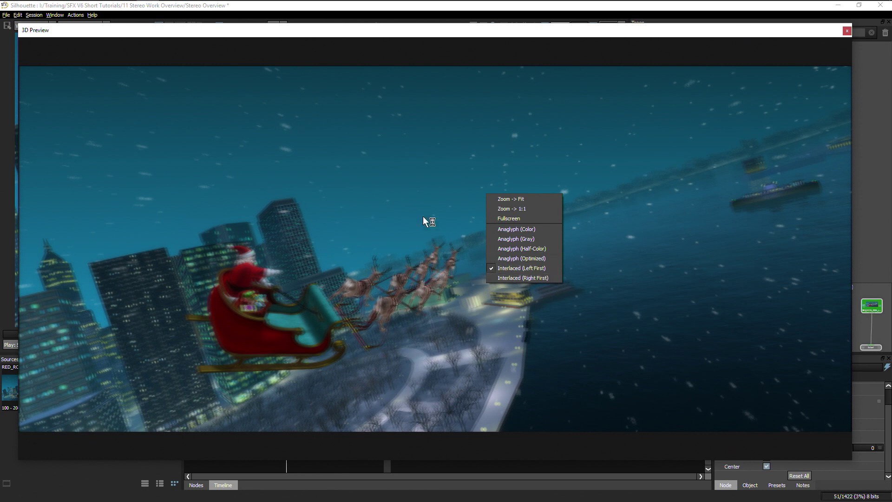
left_click(542, 229)
right_click(504, 211)
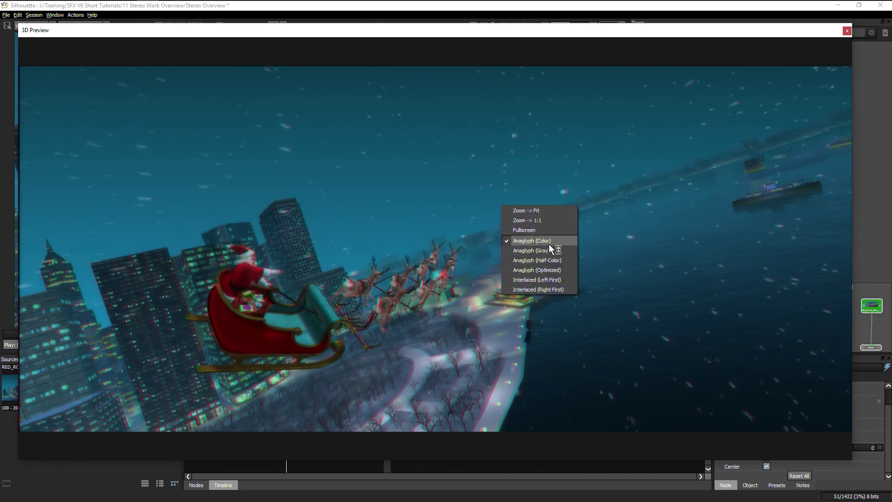
left_click(550, 249)
right_click(516, 222)
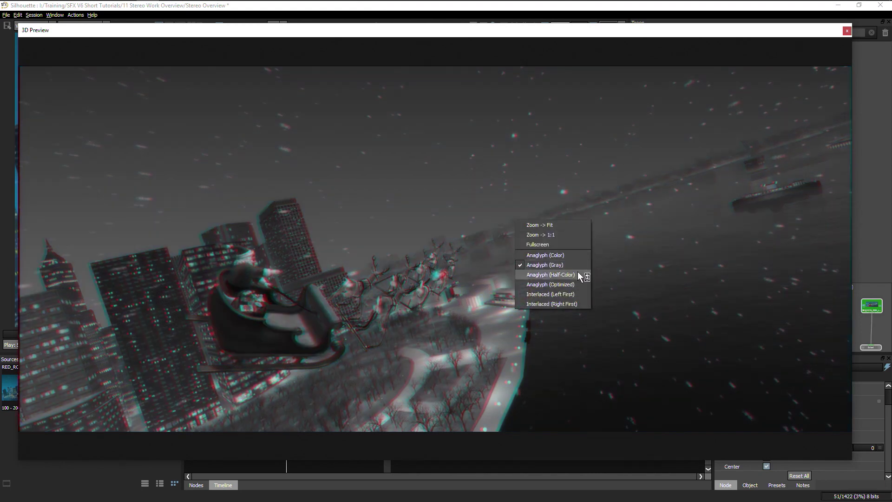
left_click(576, 273)
right_click(525, 228)
left_click(572, 284)
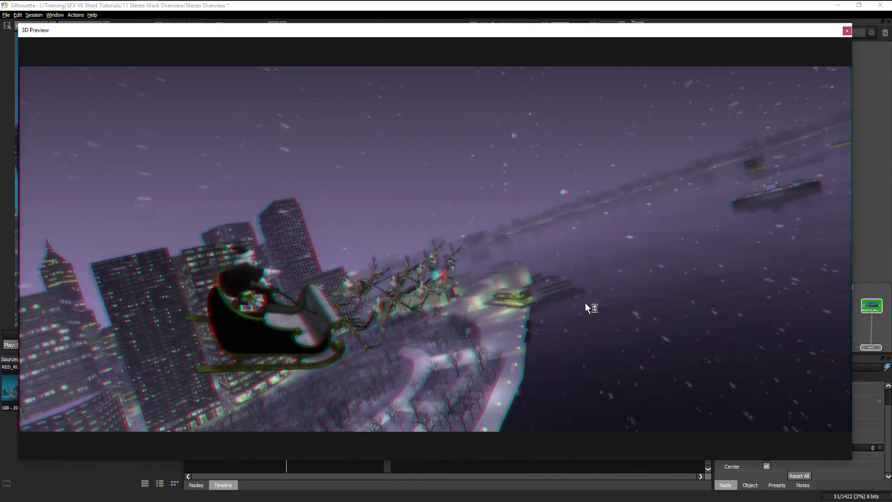
right_click(472, 194)
Show the 3D preview fullscreen, zoom it to 1:1 and back to fit, and leave fullscreen
left_click_drag(291, 29, 214, 49)
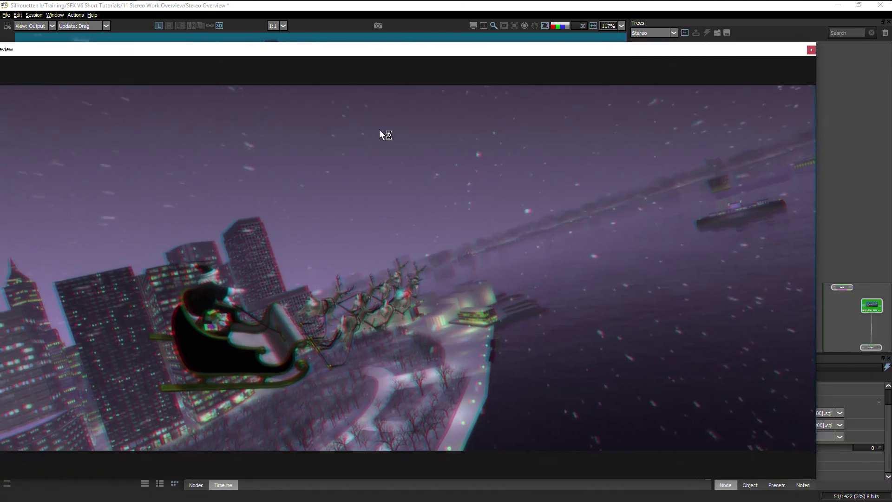
right_click(365, 209)
left_click(404, 236)
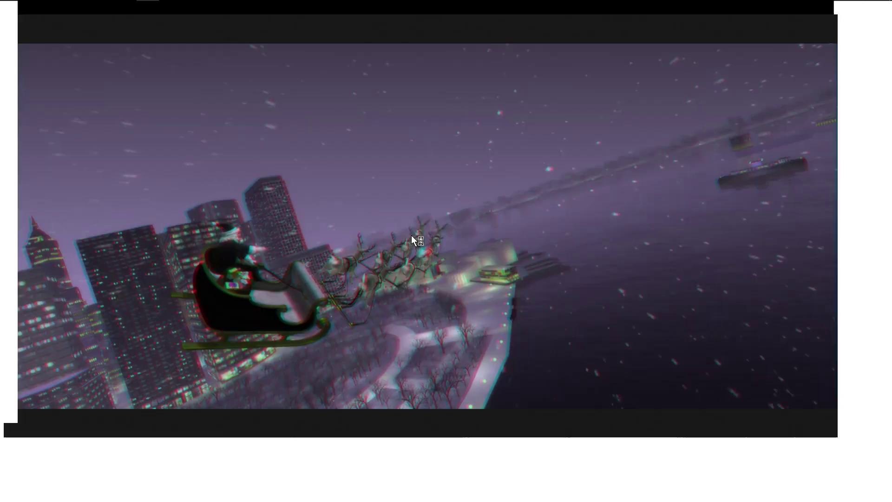
right_click(417, 196)
left_click(442, 211)
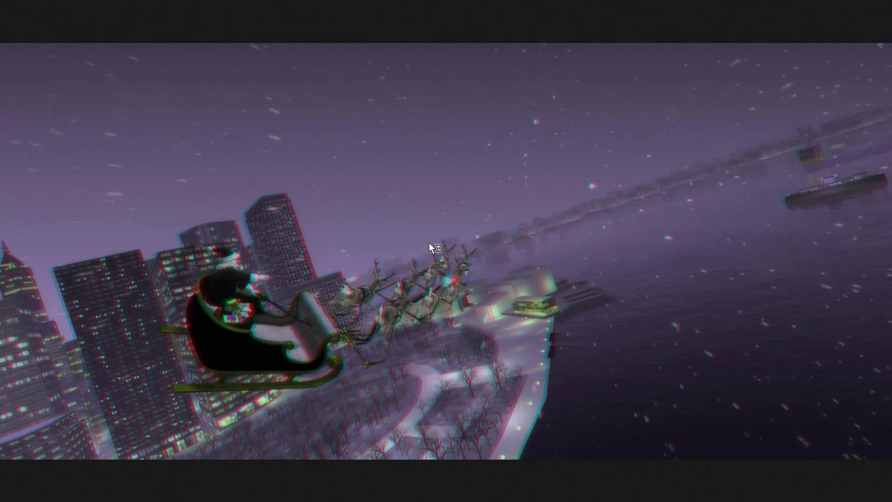
right_click(418, 196)
left_click(424, 200)
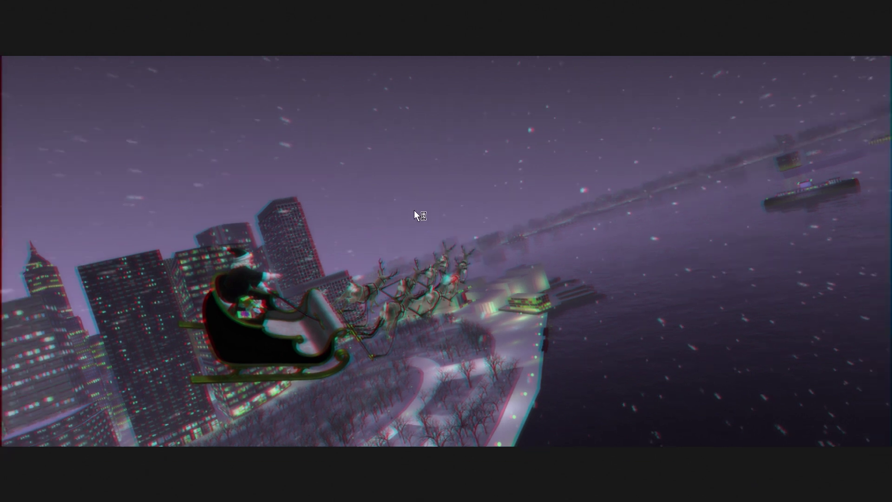
right_click(415, 211)
left_click(456, 235)
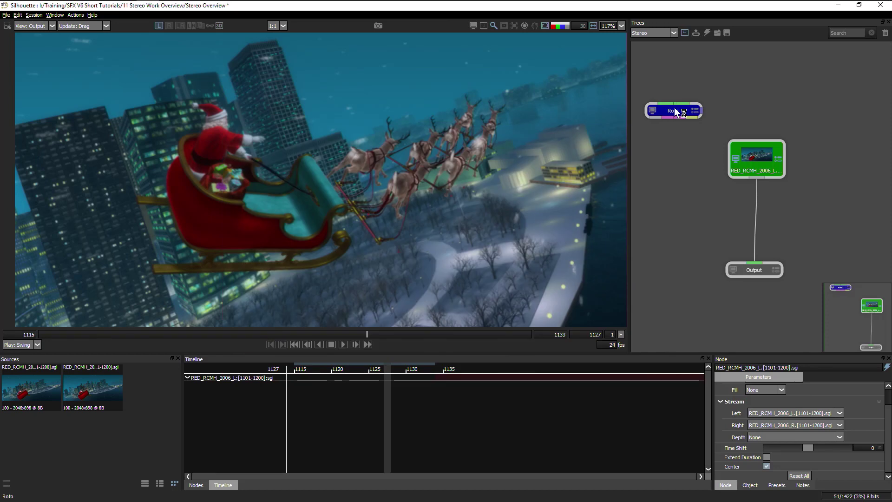
Insert the Roto node between the source and Output nodes and open it for editing
left_click_drag(674, 108, 762, 200)
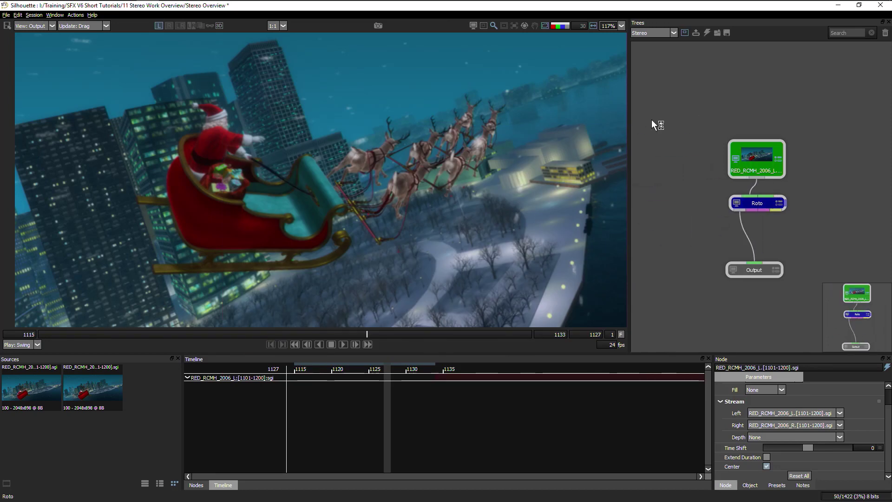
left_click(759, 203)
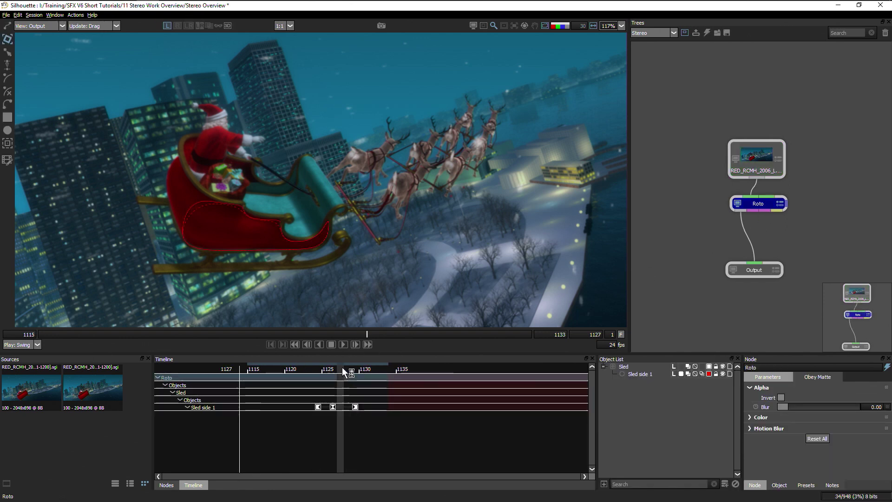
Go to frame 1129 and check the Sled side 1 shape in the right eye and left eye views
left_click(358, 367)
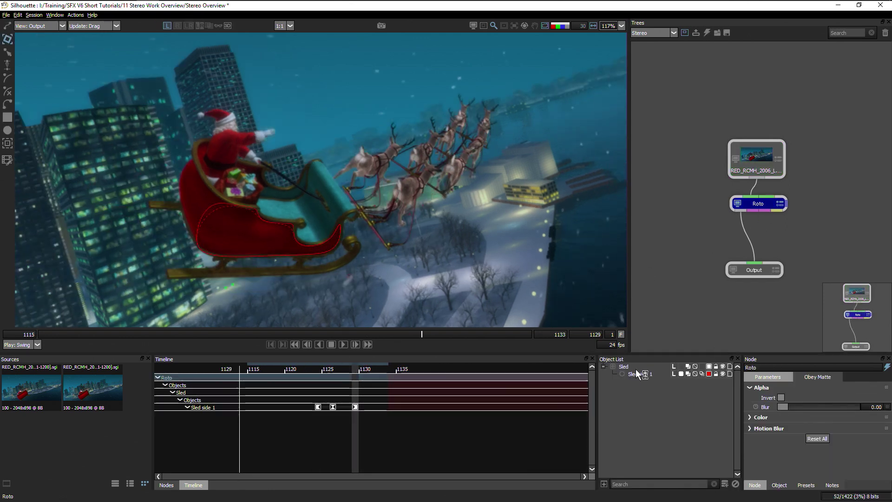
mouse_move(355, 367)
left_mouse_down()
mouse_move(313, 372)
mouse_move(353, 371)
left_mouse_up()
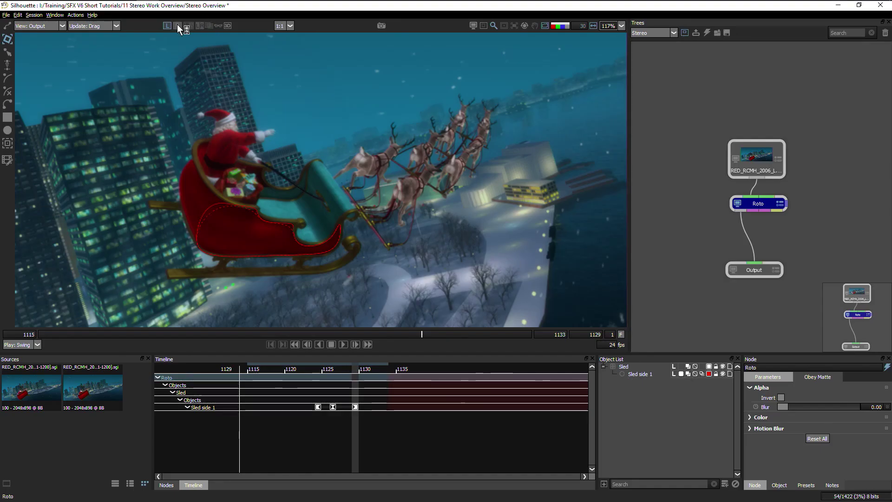
left_click(178, 26)
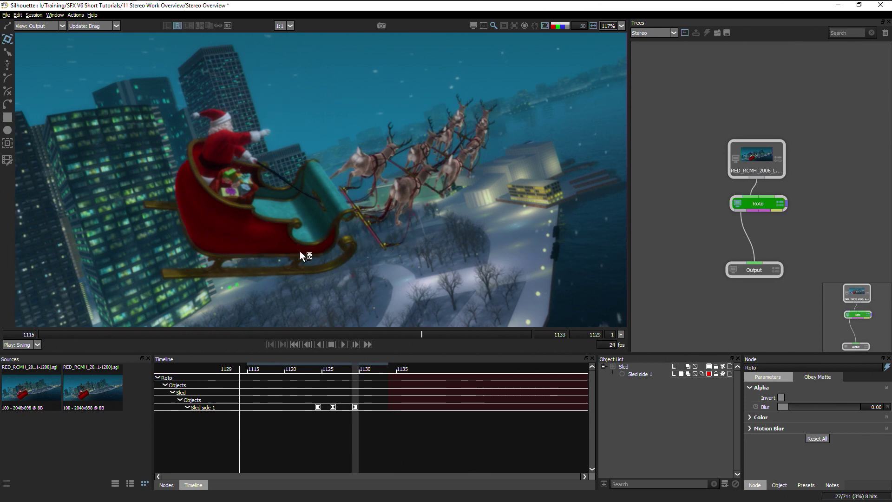
left_click(168, 26)
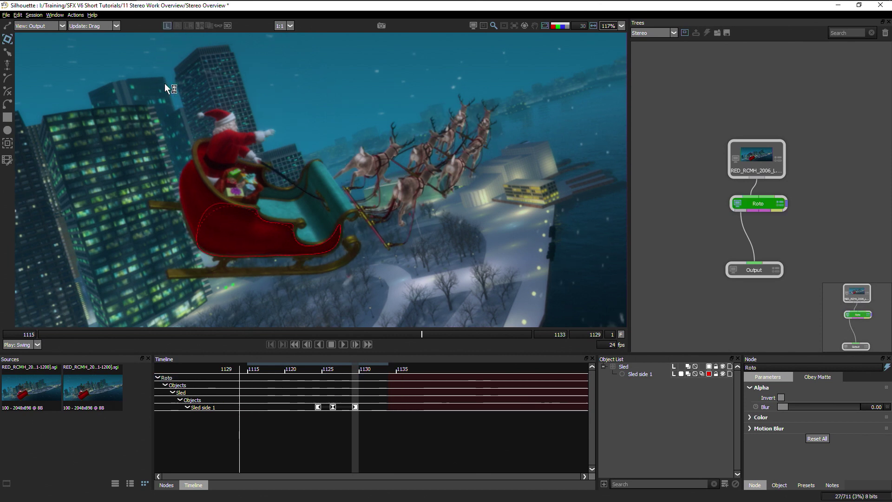
Select the Sled layer and scrub through its keyframed range to frame 1129
left_click(625, 367)
left_click_drag(320, 370, 352, 371)
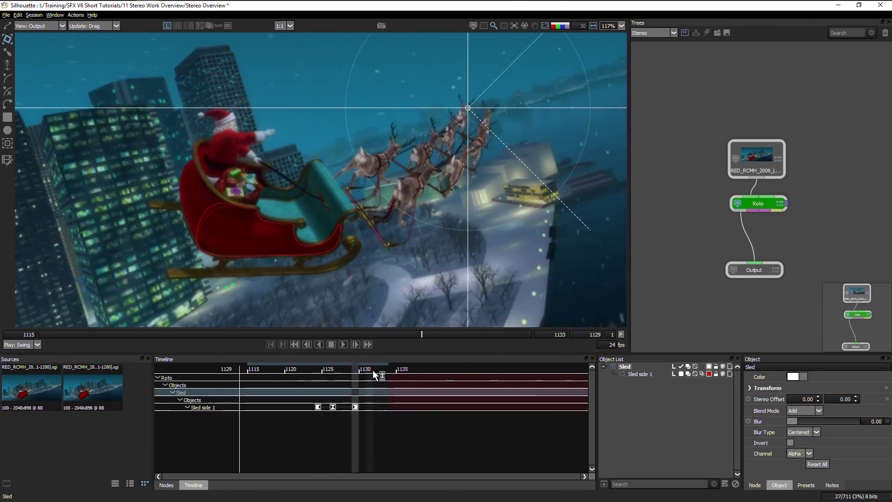
Go to frame 1124 and make a stereo duplicate of the Sled layer
left_click_drag(352, 370, 322, 369)
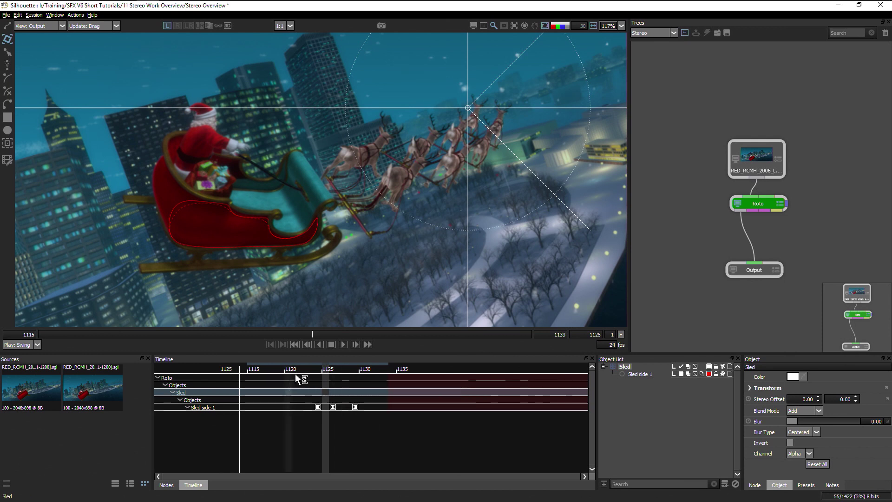
left_click(319, 371)
right_click(624, 367)
mouse_move(645, 392)
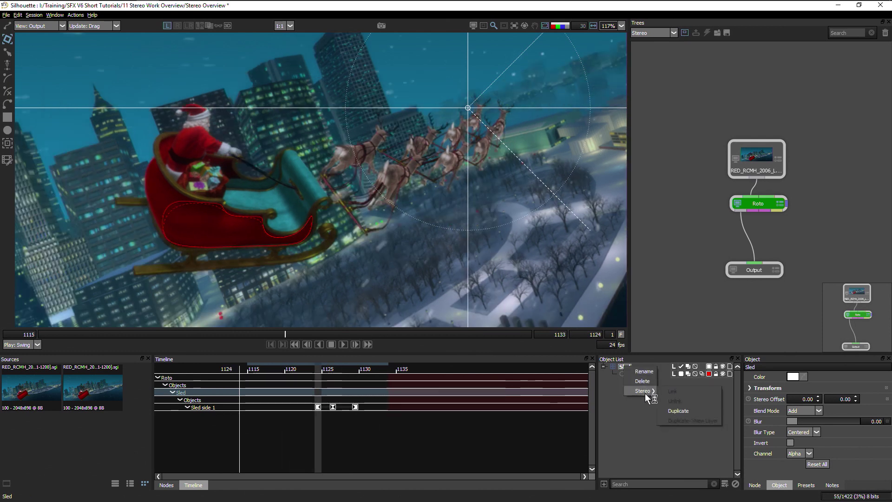
left_click(684, 412)
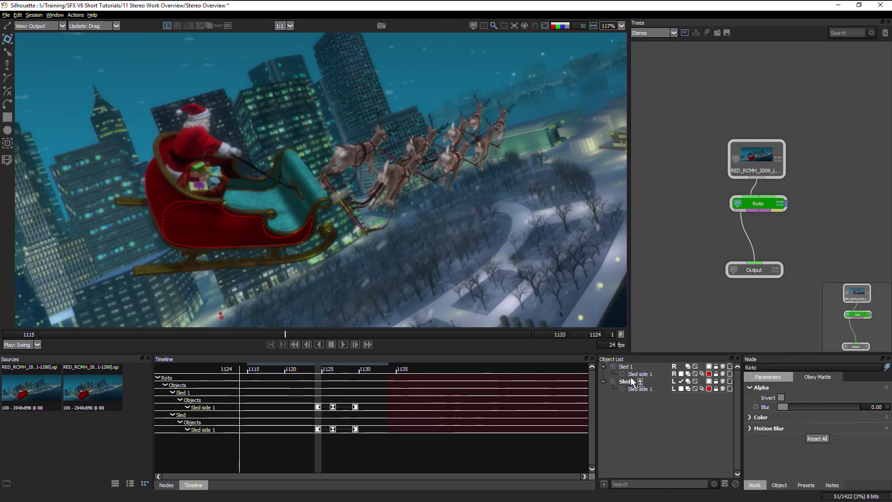
Select the Sled 1 layer, show the right eye view and go to frame 1129
left_click(623, 366)
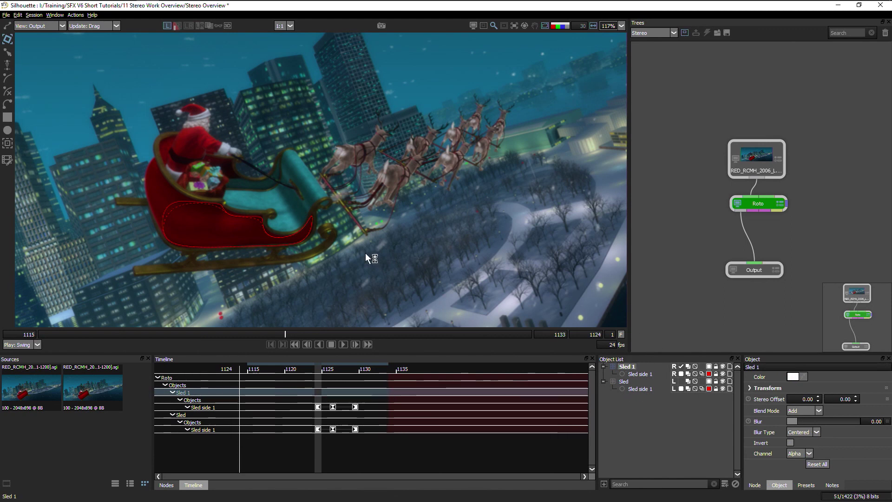
left_click(176, 28)
left_click(178, 25)
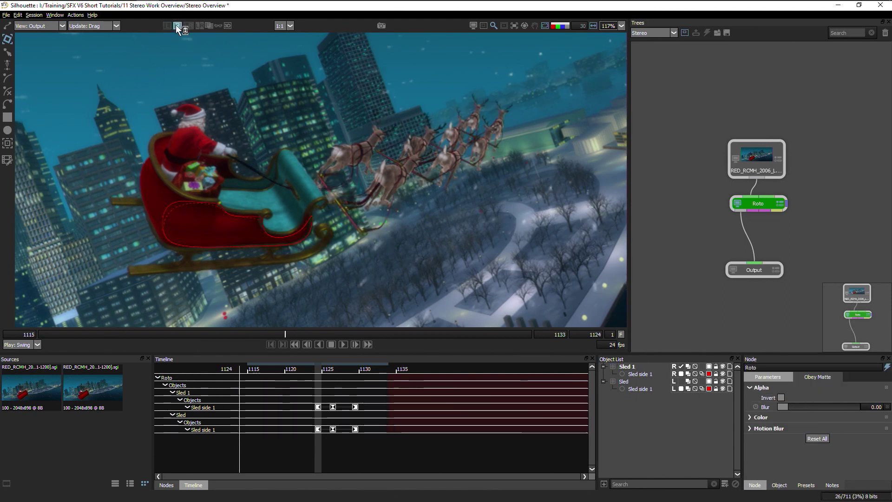
left_click_drag(324, 369, 353, 369)
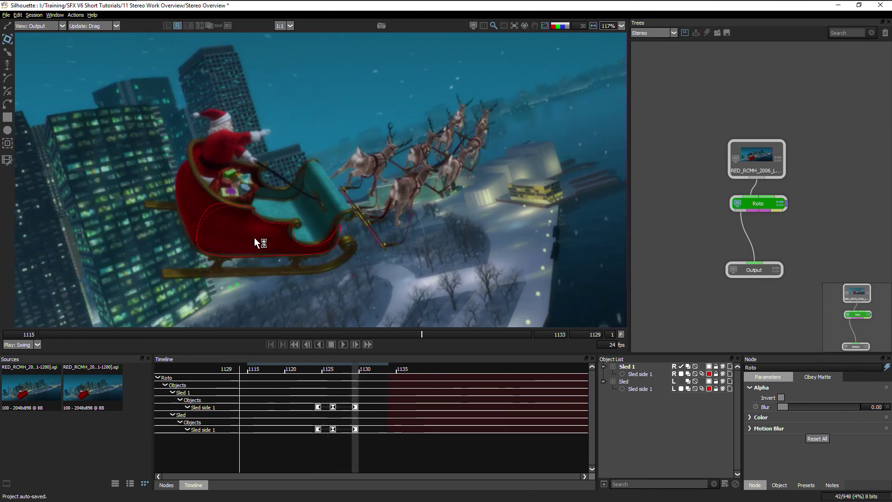
Flip repeatedly between the left and right eye views at frame 1129 to compare the sled shape's fit
key("grave")
key("grave")
key("grave")
key("grave")
key("grave")
key("grave")
key("grave")
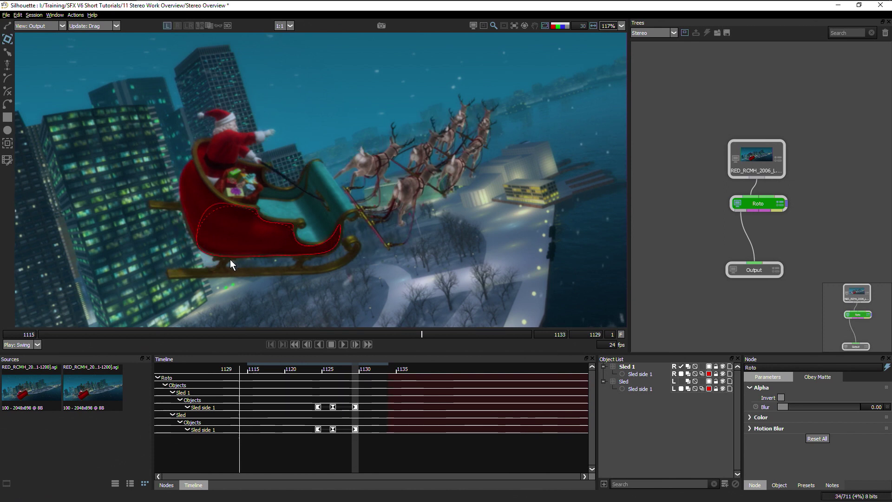
key("grave")
key("grave")
key("grave")
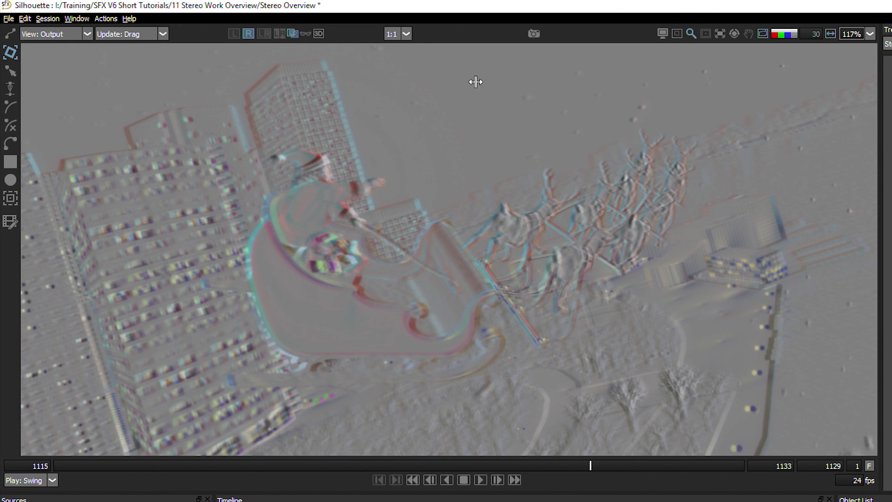
Align the two eyes on the sled in the difference view with a horizontal stereo offset of about 8.25, and leave the difference view
mouse_move(539, 128)
left_mouse_down()
mouse_move(518, 141)
mouse_move(536, 144)
left_mouse_up()
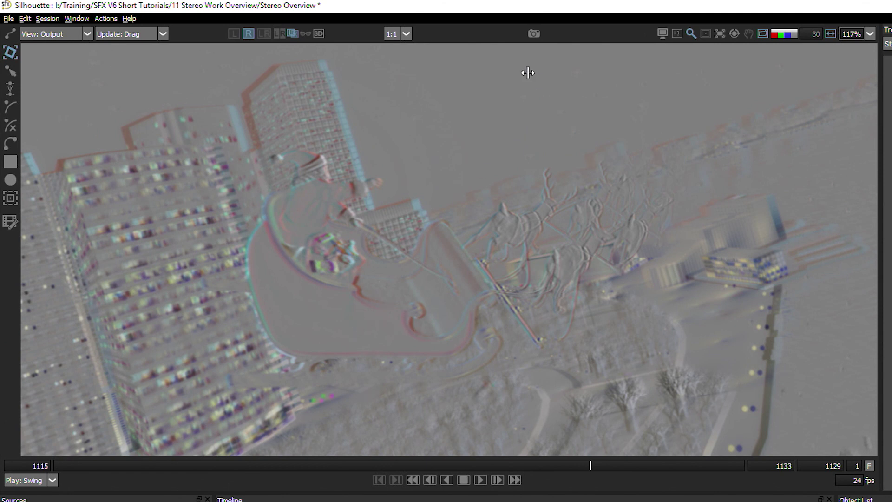
left_click_drag(557, 114, 500, 128)
mouse_move(317, 124)
left_mouse_down()
mouse_move(330, 116)
mouse_move(300, 101)
mouse_move(328, 116)
mouse_move(316, 125)
left_mouse_up()
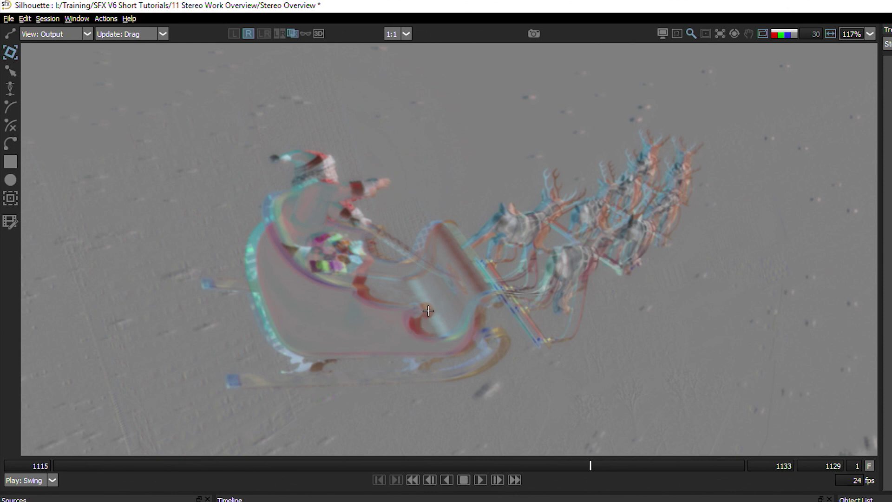
left_click_drag(428, 311, 437, 332)
left_click(588, 218)
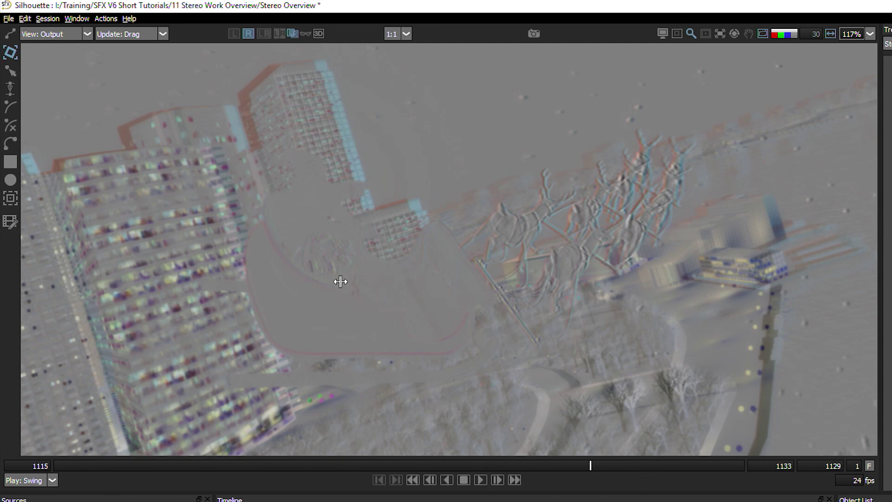
left_click(291, 33)
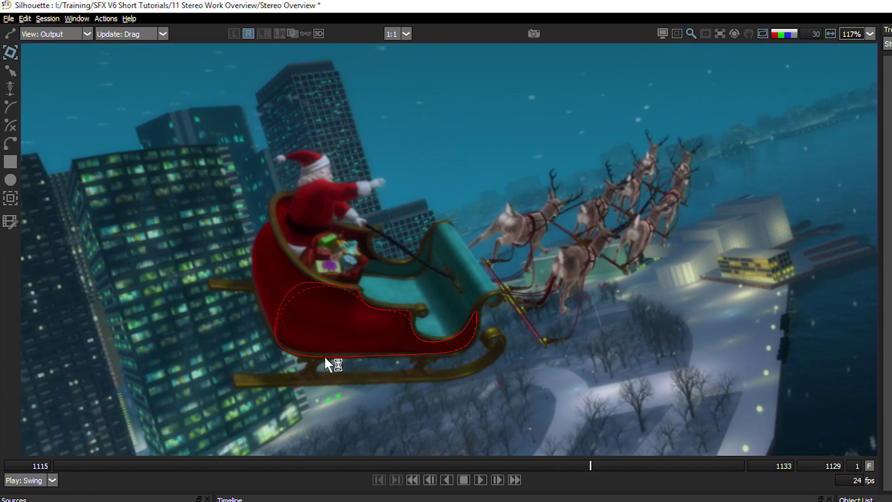
Fit the right-eye Sled side 1 shape at frame 1129 by adjusting its lower-left and upper-left bounding-box corners
left_click(340, 327)
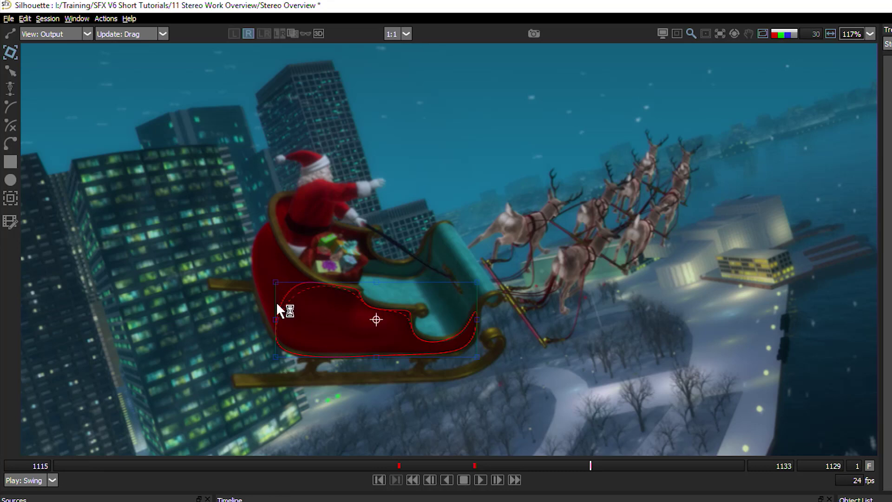
left_click_drag(275, 358, 275, 353)
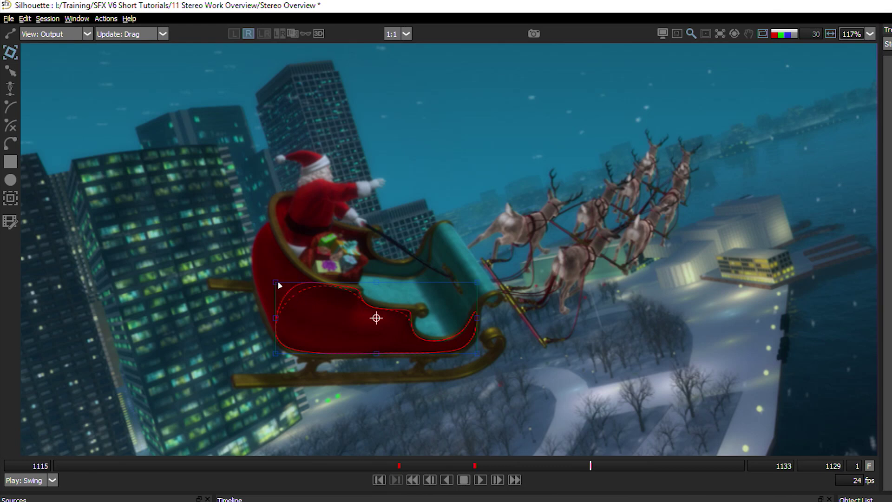
left_click_drag(280, 285, 278, 288)
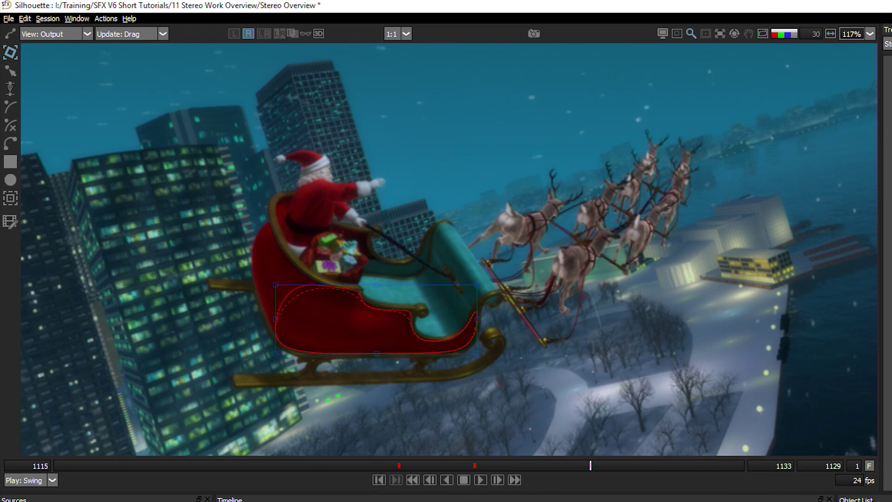
Adjust the right-eye shape's lower-left corner at keyframe 1126 and its upper-left corner at keyframe 1124
left_click(396, 480)
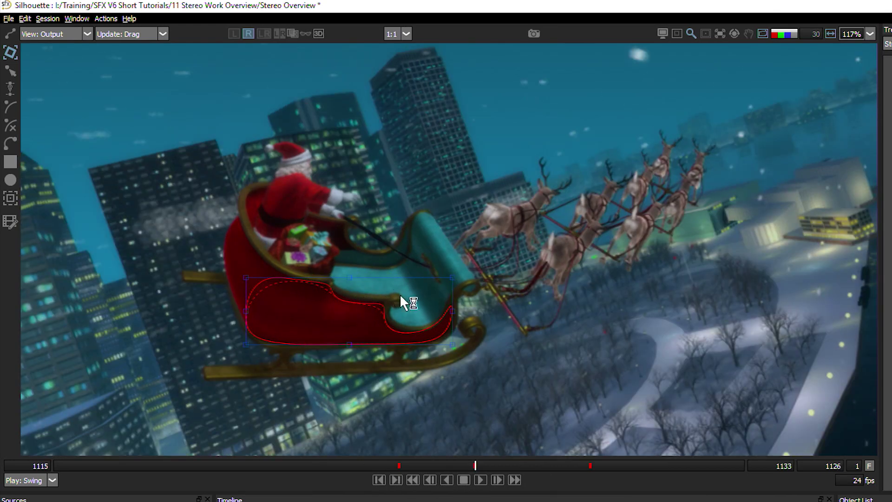
left_click_drag(246, 345, 249, 346)
left_click(379, 479)
left_click_drag(228, 279, 227, 282)
Reshape the right-eye Sled side 1 shape at frame 1124, refining the points along the curved front edge of the sled
key("r")
left_click_drag(373, 319, 370, 321)
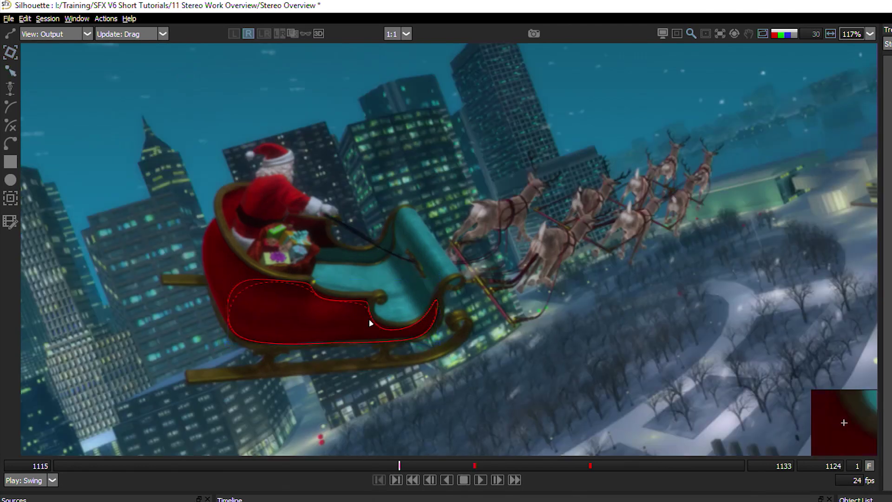
left_click_drag(429, 321, 428, 317)
left_click(437, 296)
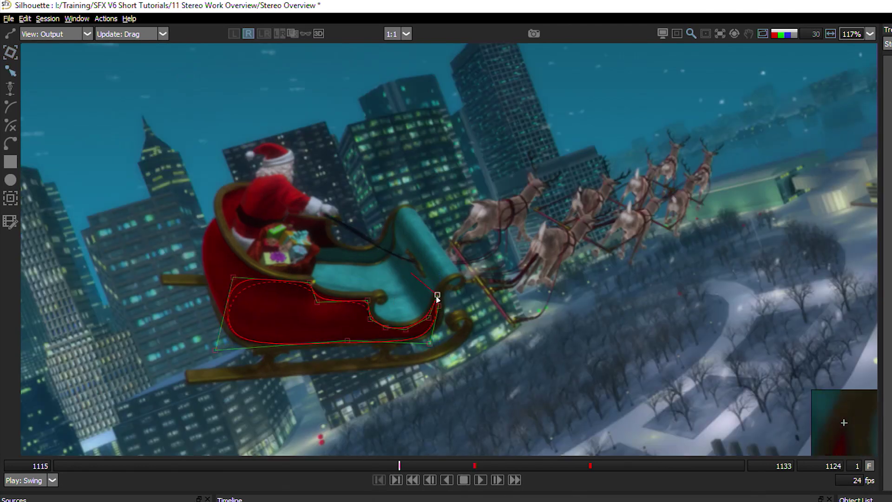
left_click(402, 332)
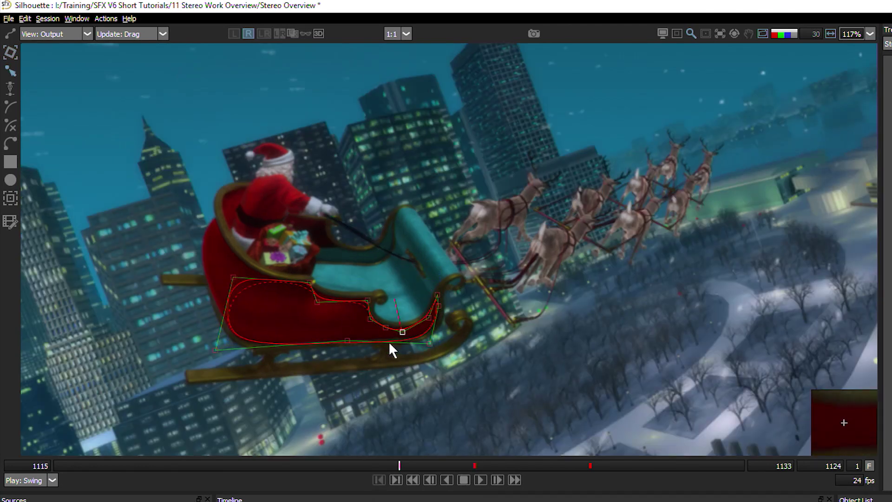
Step back and forth through frames 1124 to 1129 to check how the right-eye shape follows the sled
key("x")
key("x")
key("x")
key("x")
key("x")
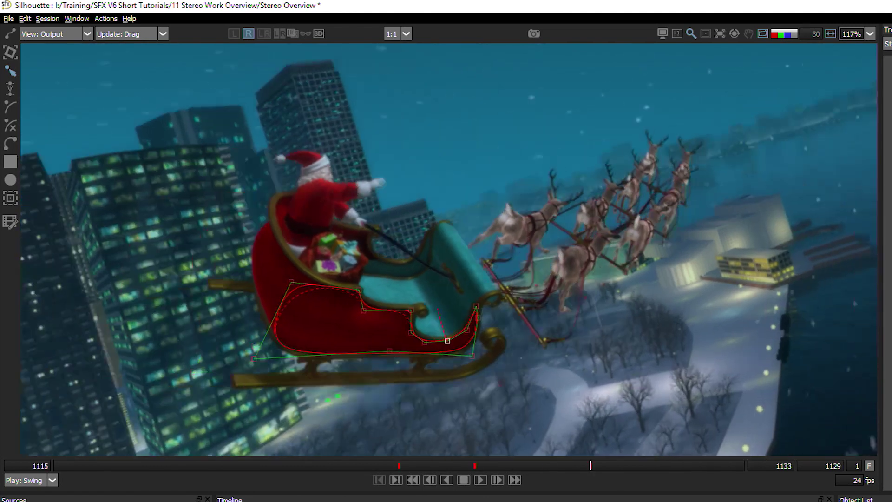
key("Left")
key("Left")
key("Left")
key("Left")
key("Left")
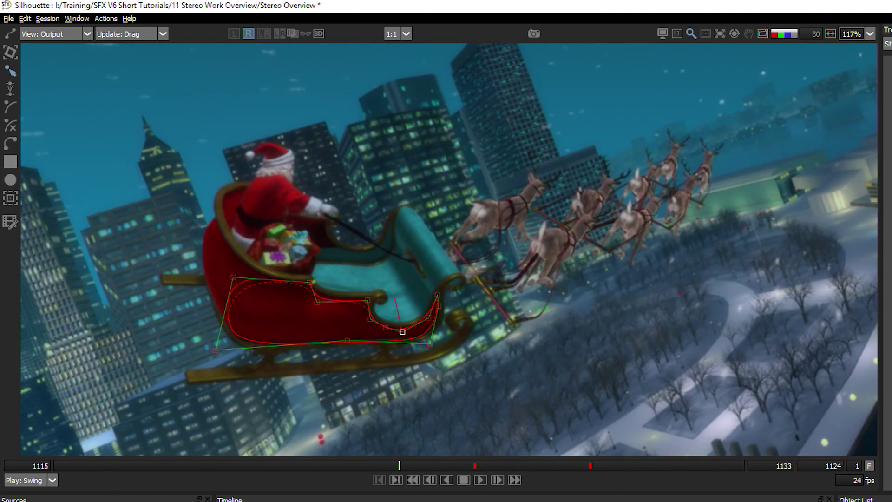
key("z")
key("x")
key("x")
key("x")
key("x")
key("x")
key("x")
key("z")
key("z")
key("z")
key("z")
key("x")
key("x")
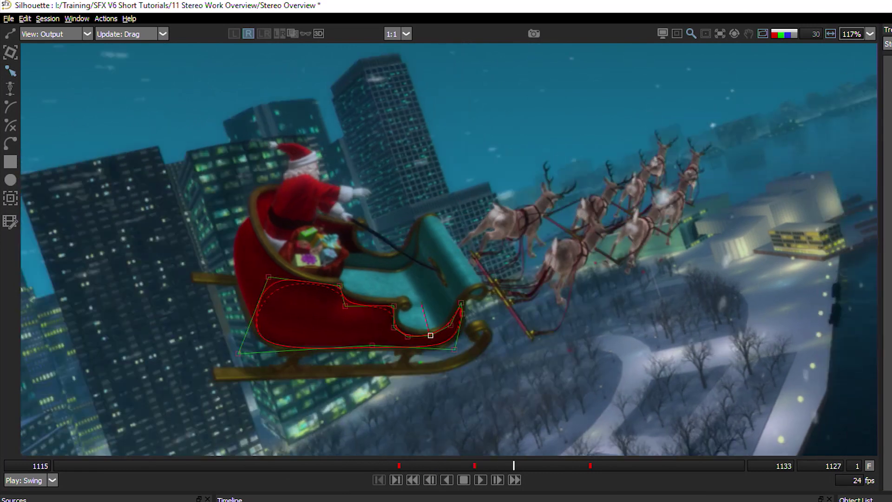
key("x")
key("z")
key("z")
key("z")
key("z")
key("z")
key("x")
key("x")
key("x")
key("x")
key("Left")
key("Left")
key("Left")
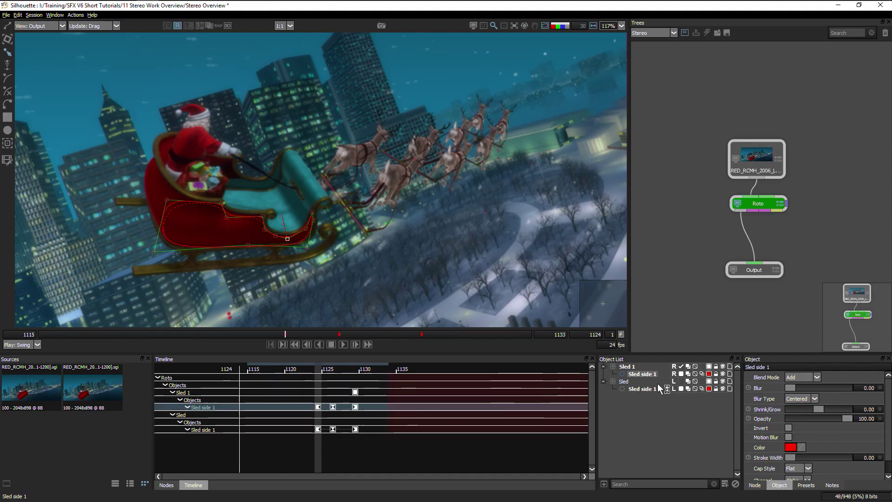
View the Sled 1 layer's stereo offset and select each Sled side 1 shape in turn to examine their stereo link
left_click(627, 367)
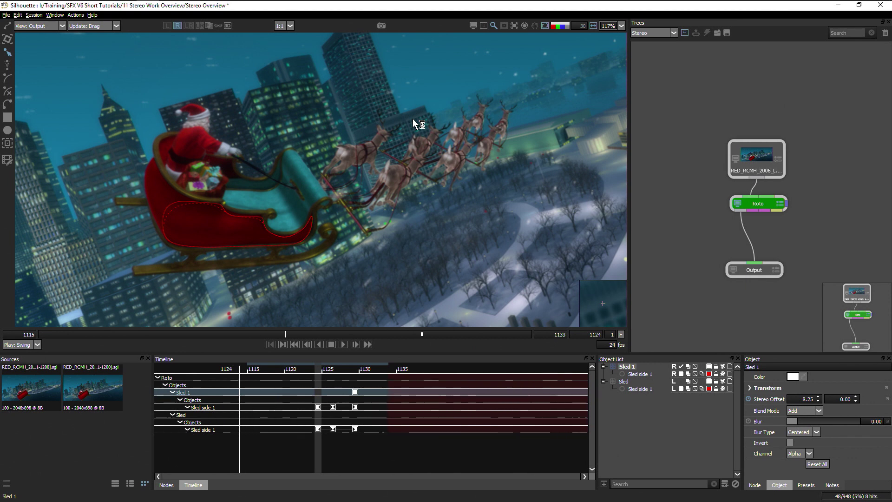
left_click(640, 388)
left_click(645, 380)
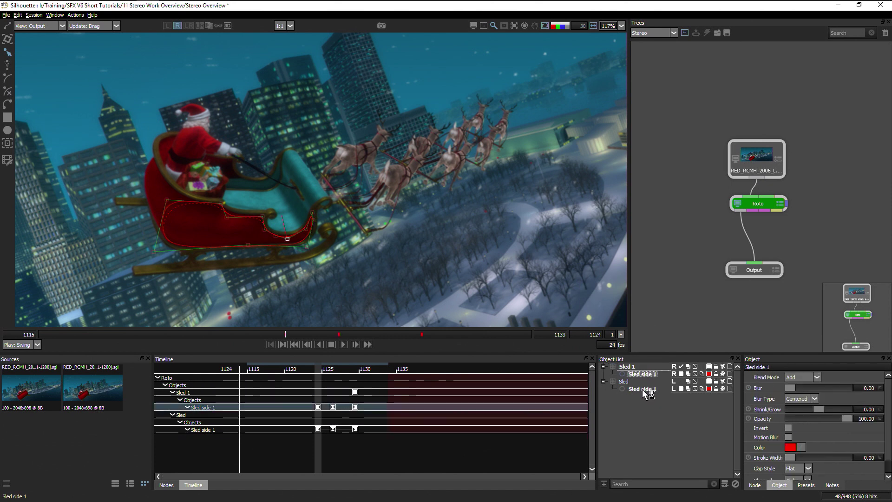
left_click(642, 389)
left_click(637, 410)
left_click(560, 342)
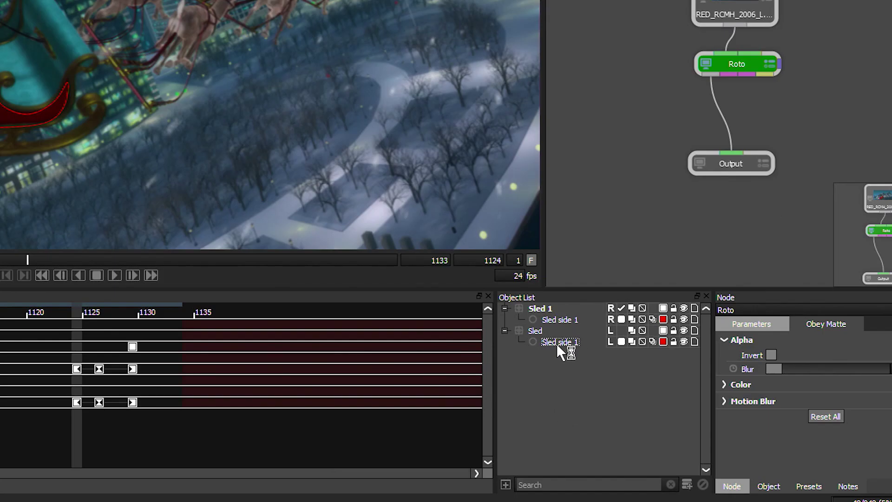
left_click(562, 319)
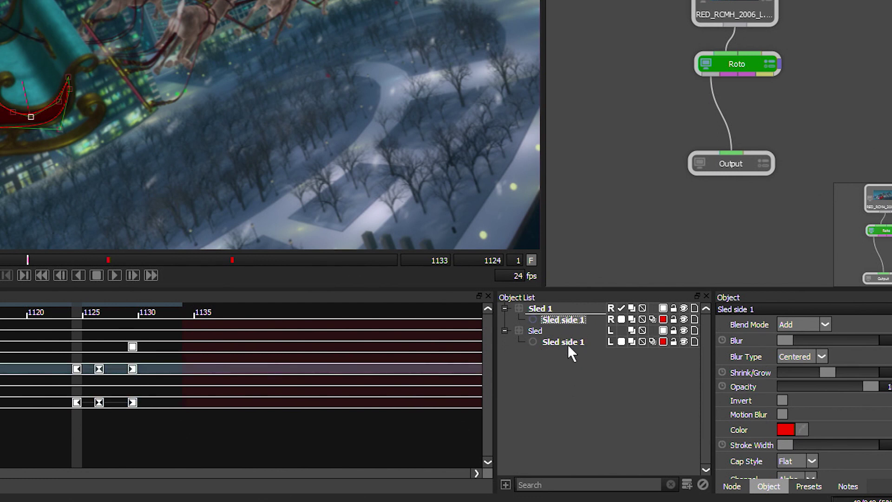
left_click(567, 343)
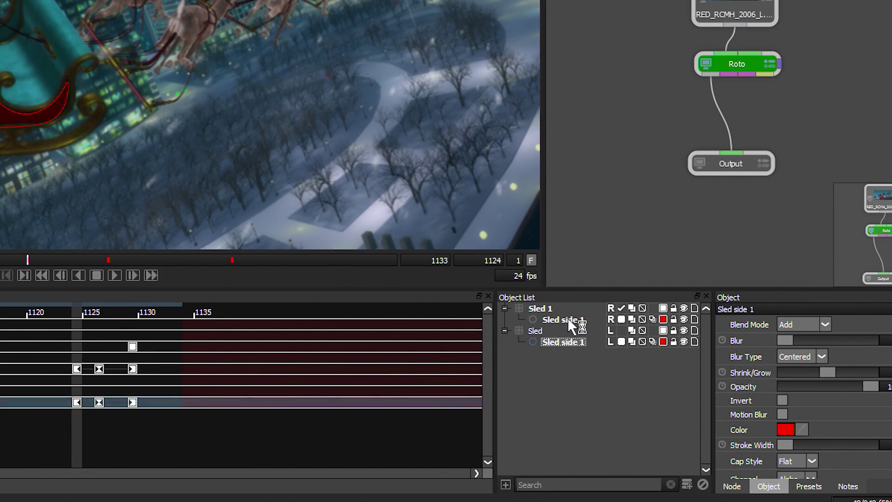
left_click(571, 375)
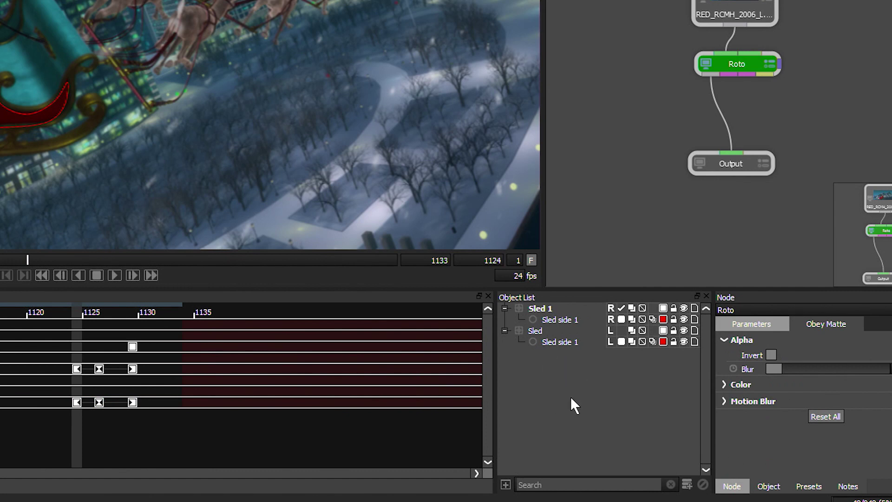
Select both Sled side 1 shapes, view the stereo Unlink option without applying it, and deselect the shapes
left_click_drag(571, 396, 595, 307)
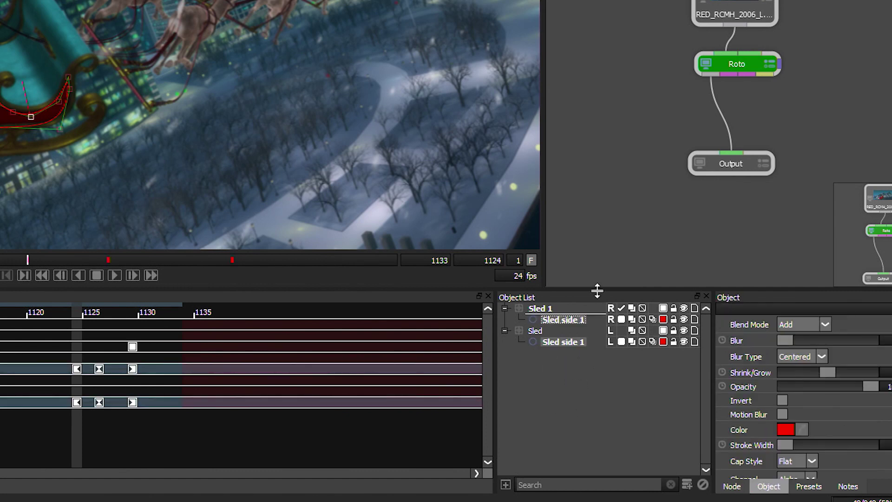
right_click(568, 322)
mouse_move(601, 358)
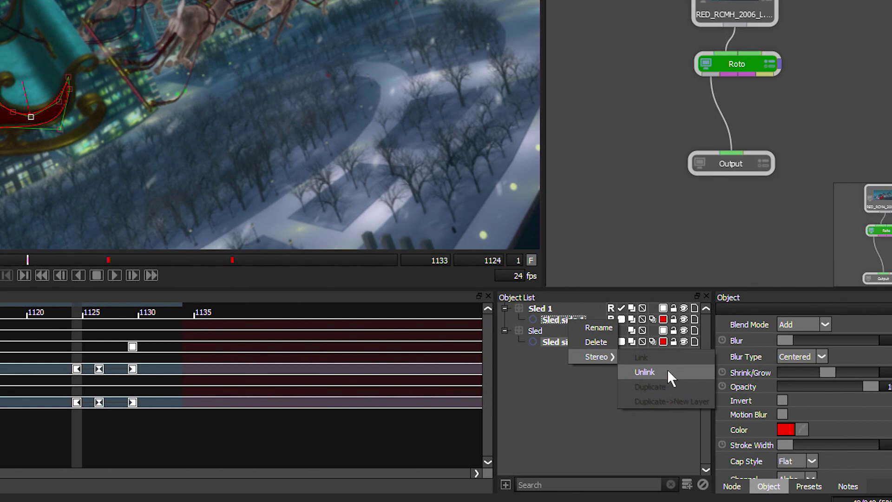
left_click(528, 409)
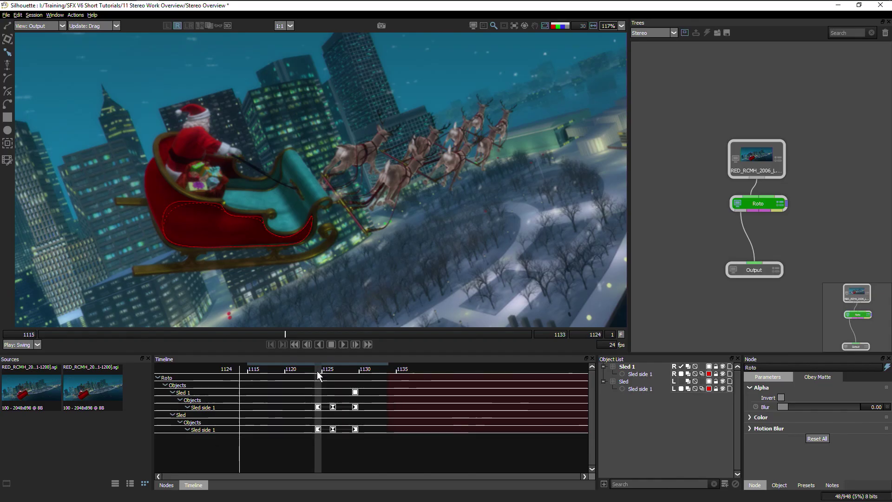
Show both eyes side by side and move to frame 1120
left_click(188, 26)
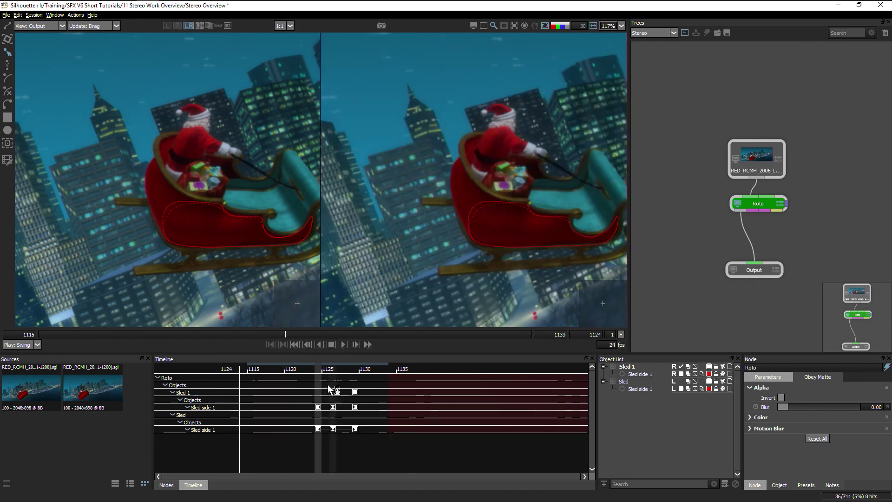
left_click(308, 369)
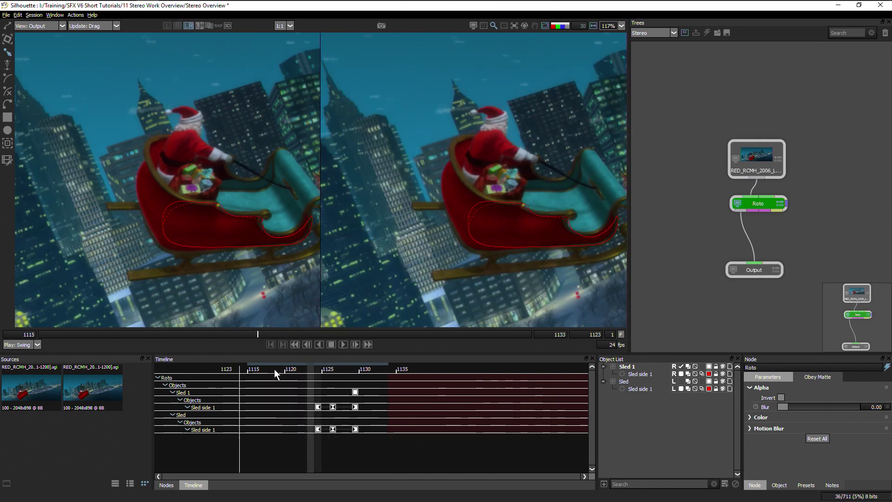
left_click(258, 369)
left_click(286, 368)
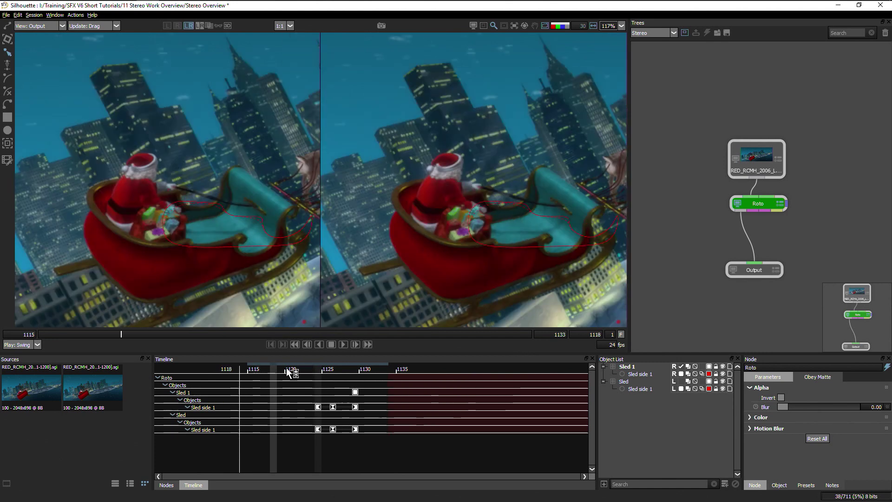
left_click(293, 369)
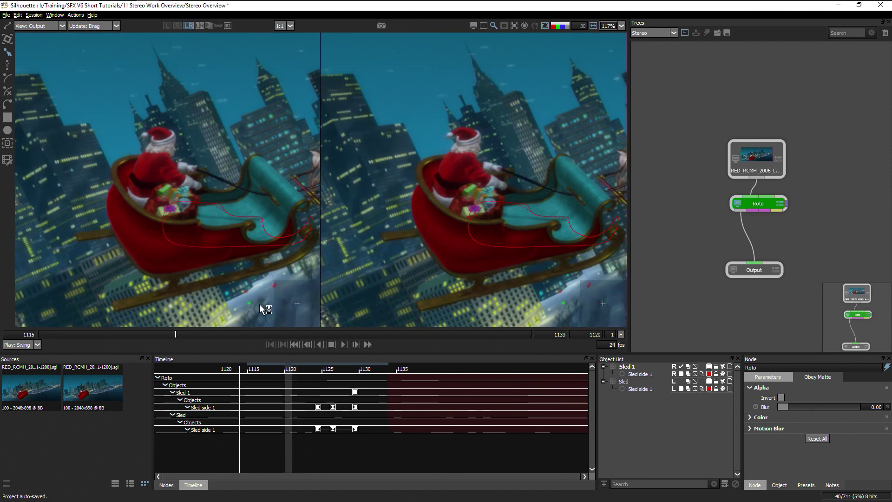
Select both Sled side 1 shapes and transform them together to fit the sled's side panel at frame 1120
left_click(641, 374)
left_click(642, 389, "shift")
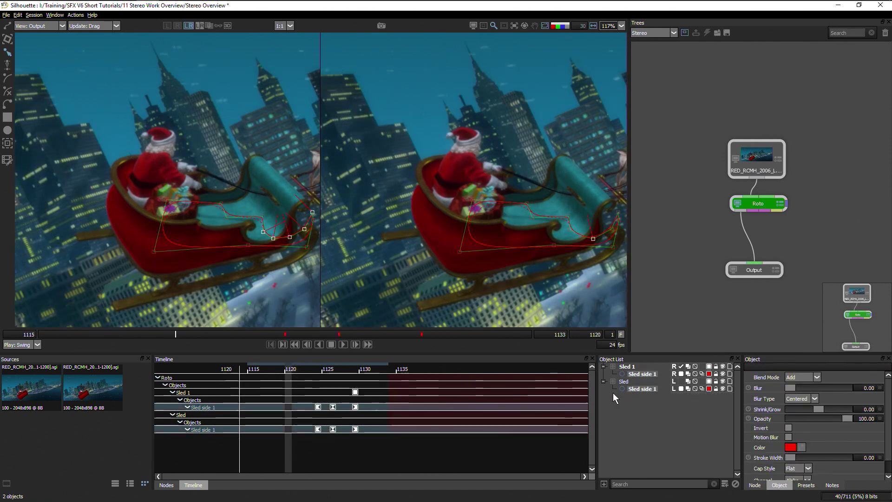
key("t")
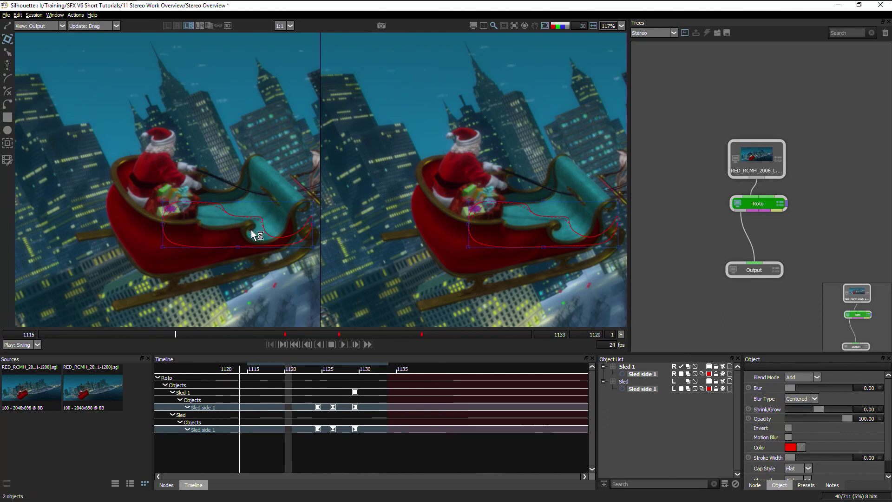
left_click_drag(245, 247, 225, 255)
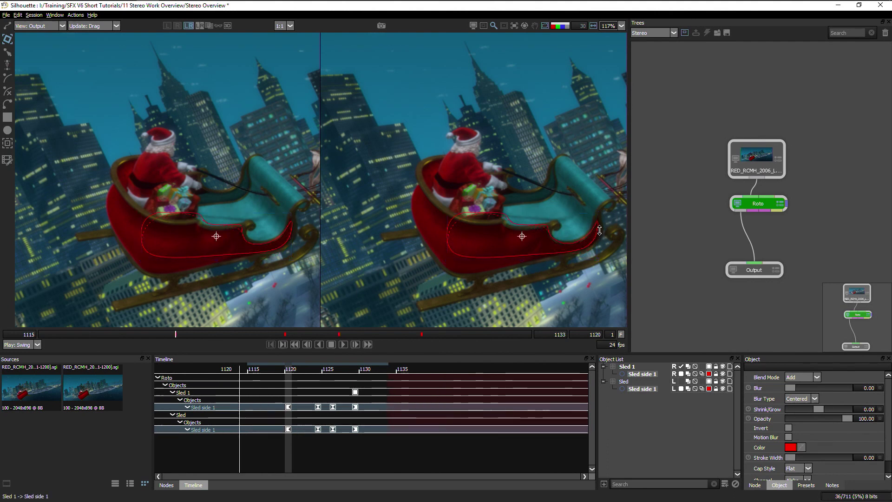
left_click_drag(599, 230, 602, 228)
left_click_drag(444, 242, 444, 251)
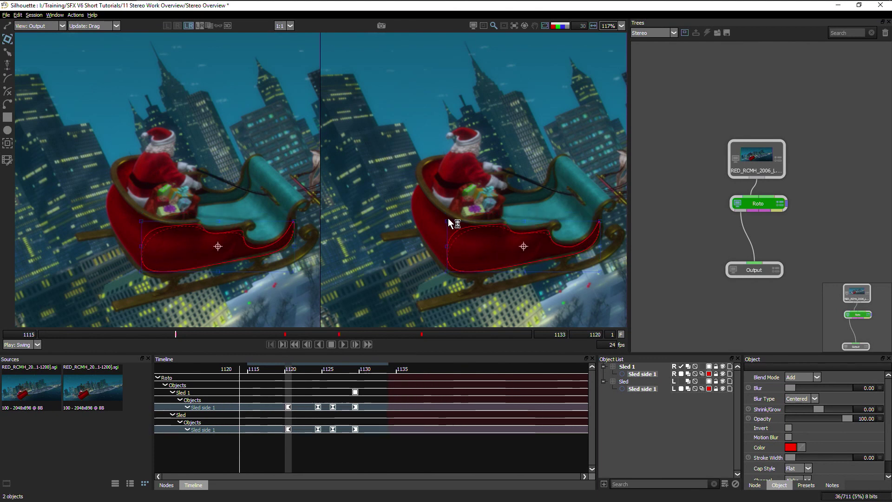
left_click_drag(448, 219, 445, 220)
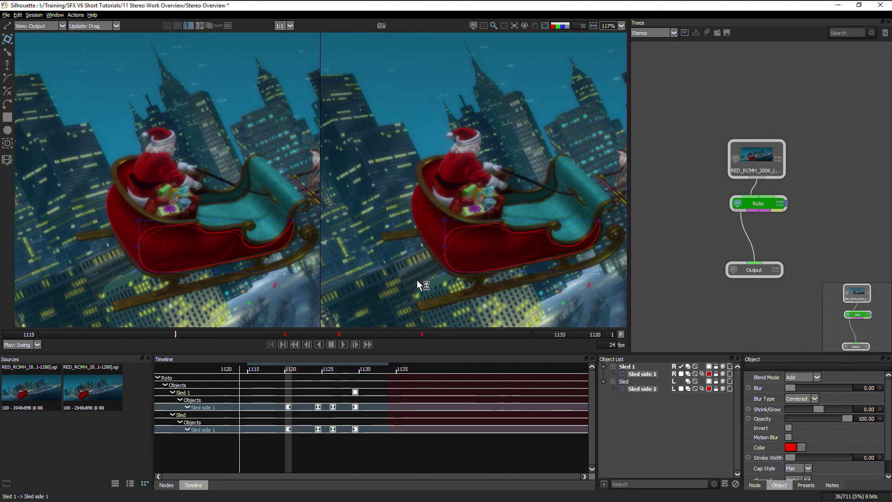
Move an upper-edge point of only the right-eye Sled side 1 shape downward at frame 1126
left_click_drag(186, 334, 253, 339)
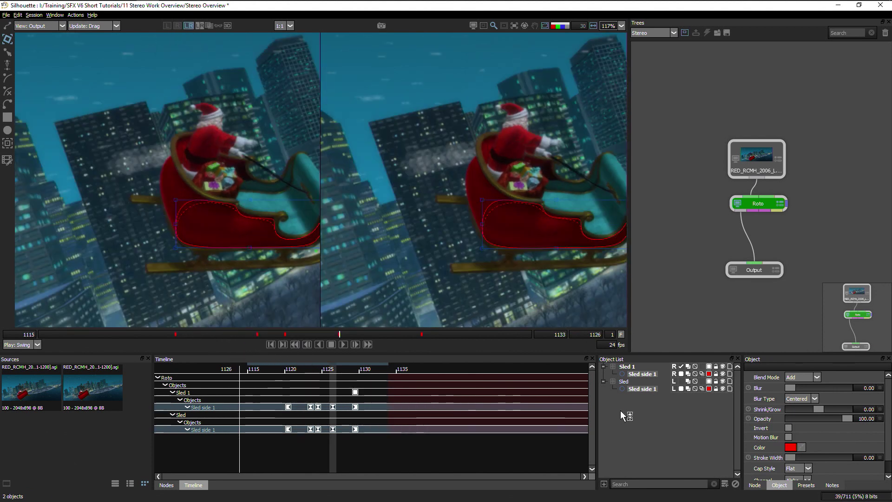
left_click(620, 411)
left_click(643, 374)
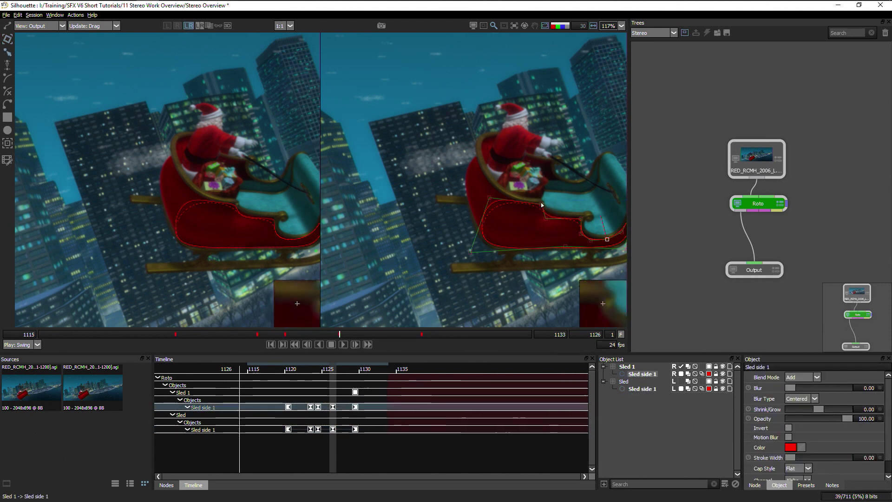
left_click_drag(542, 205, 529, 221)
Try moving an upper-edge point of the left-eye Sled side 1 shape at frame 1126, undo it, and reselect the right-eye shape
left_click(234, 211)
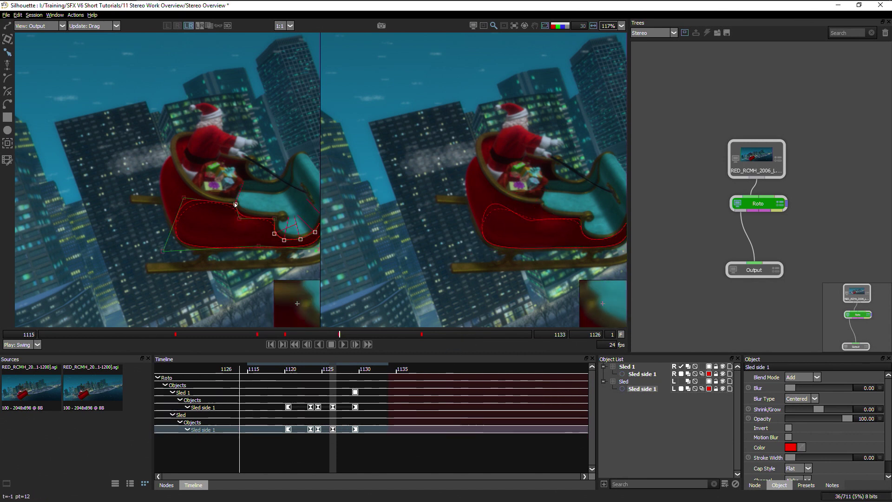
left_click_drag(223, 213, 222, 214)
key("ctrl+z")
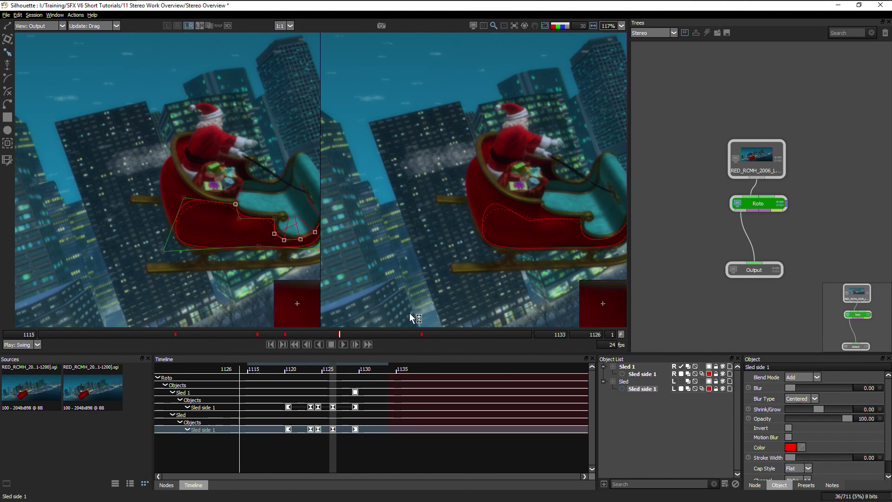
left_click(642, 374, "ctrl")
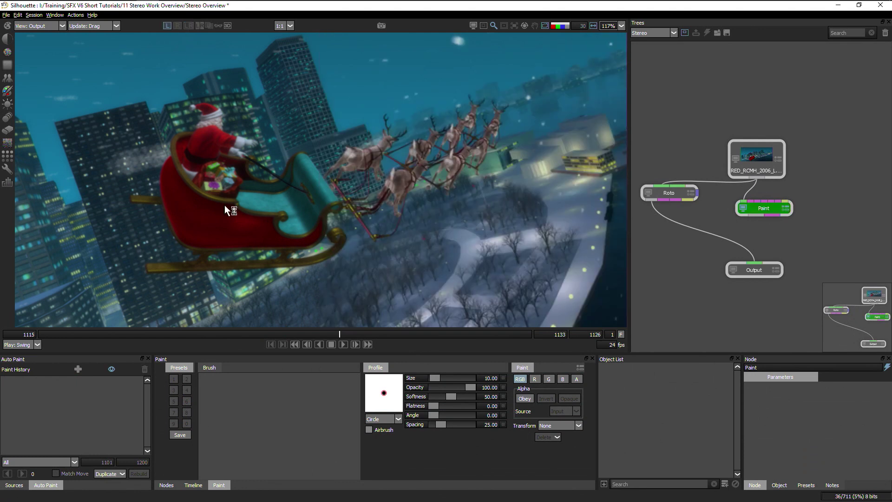
Add a layer in the Paint node and auto-align its stereo offset on the background building behind the sled
left_click_drag(311, 240, 376, 228)
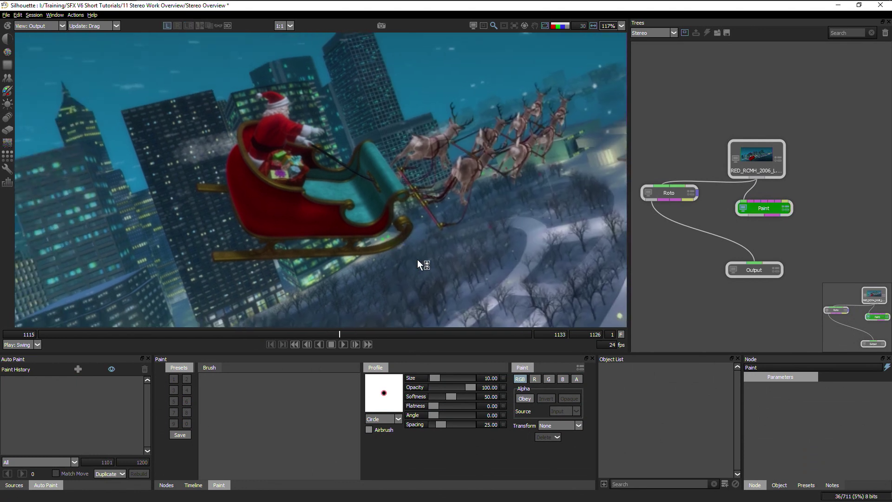
left_click(727, 485)
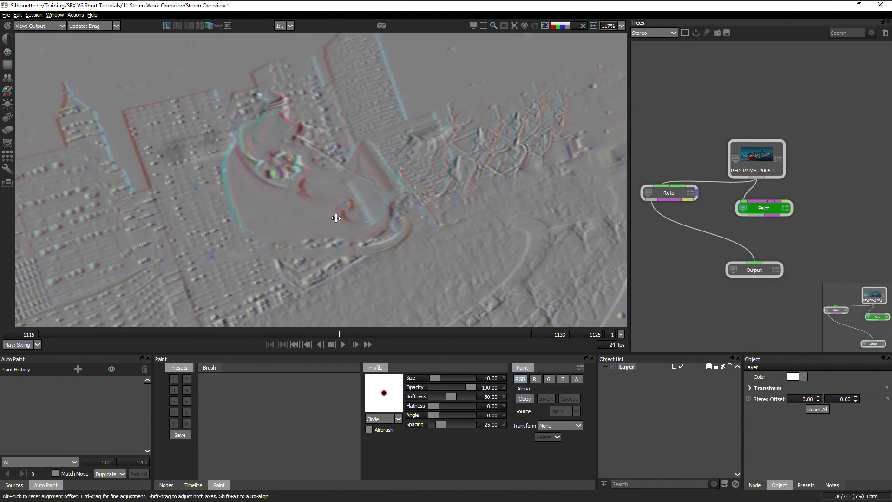
left_click(135, 143, "alt+shift")
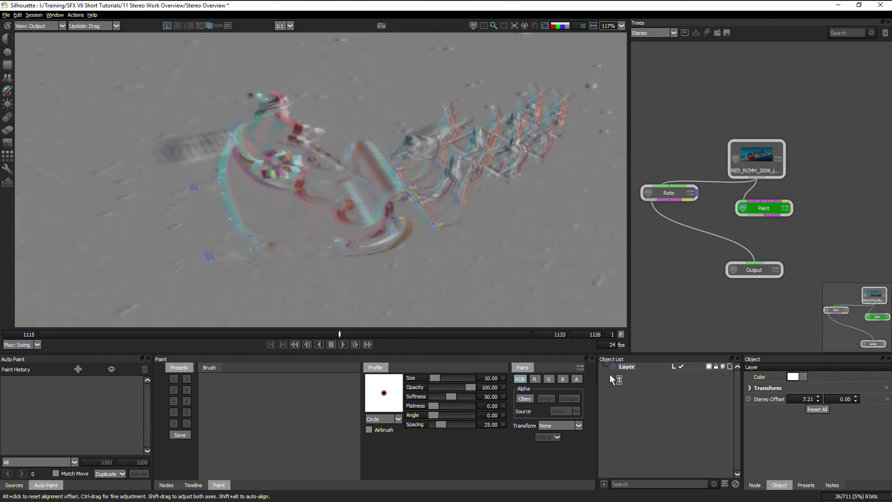
left_click(209, 26)
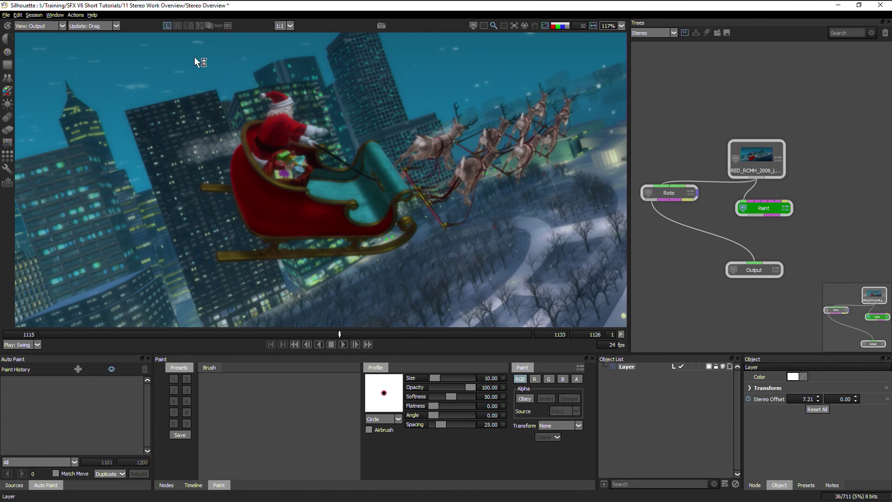
Show both eyes side by side and paint three bright green dots on the dark building with the Color brush
left_click(189, 25)
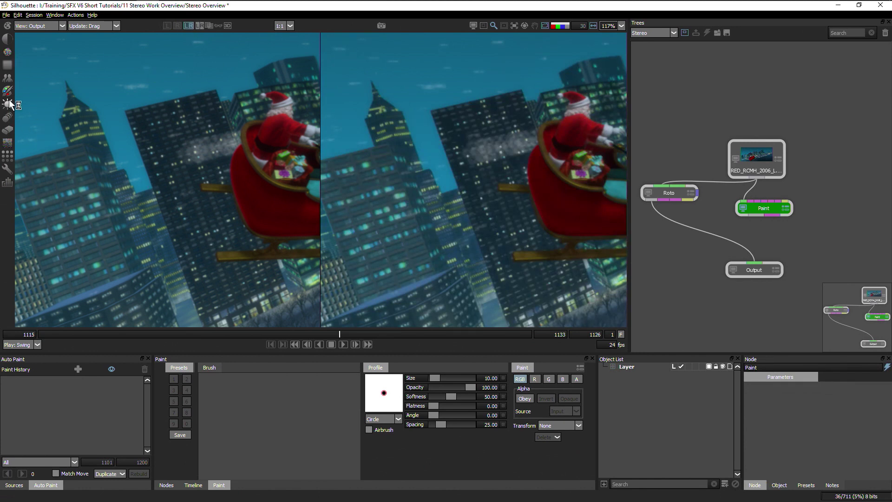
left_click(10, 87)
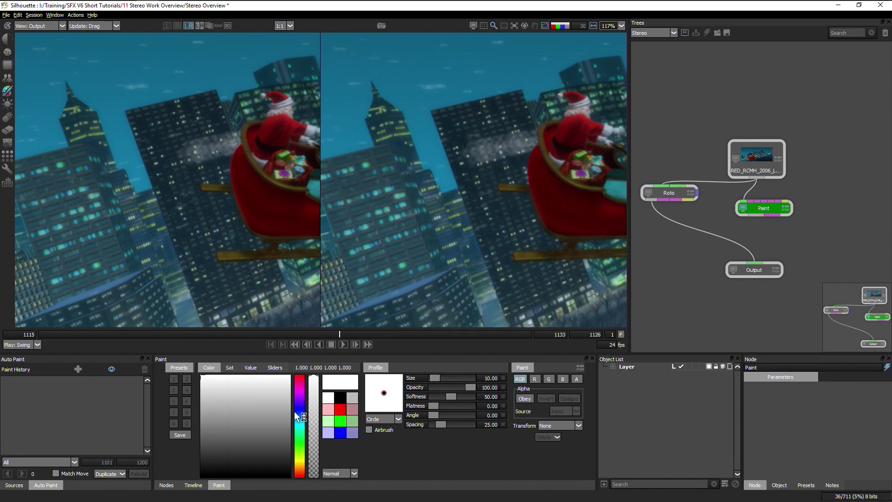
left_click(262, 396)
left_click(303, 451)
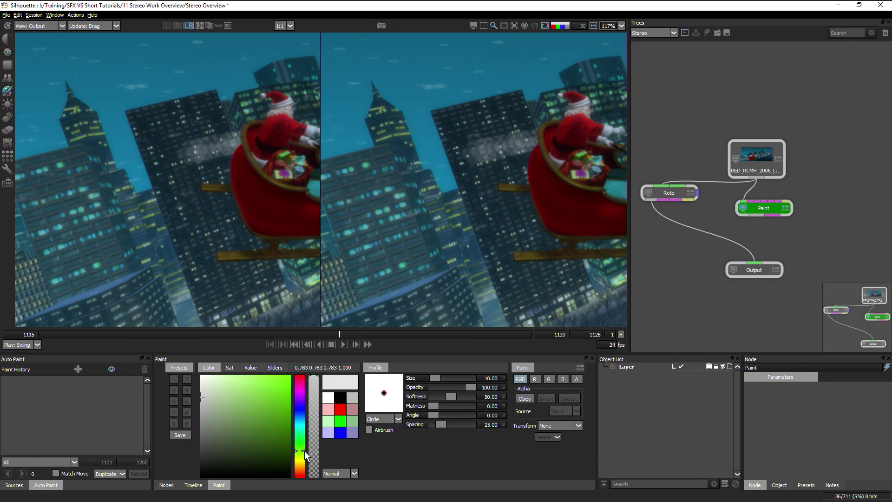
mouse_move(275, 408)
left_mouse_down()
mouse_move(264, 389)
mouse_move(276, 378)
left_mouse_up()
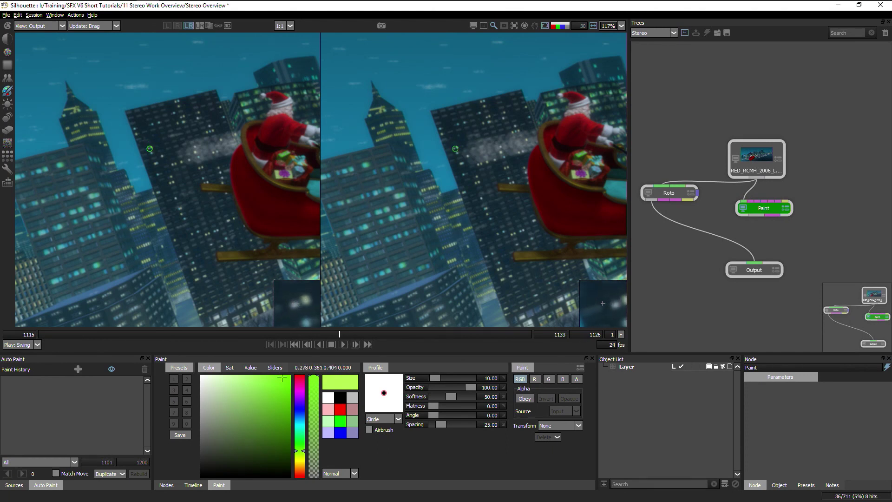
left_click(149, 148)
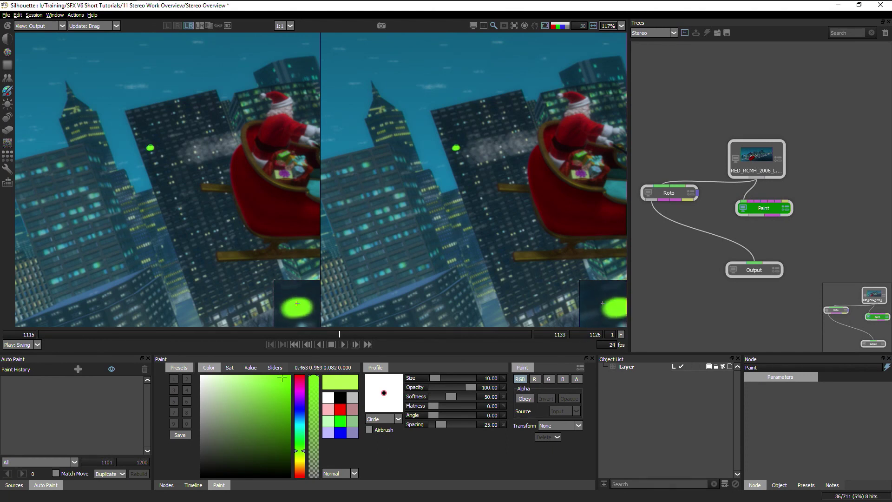
left_click(184, 117)
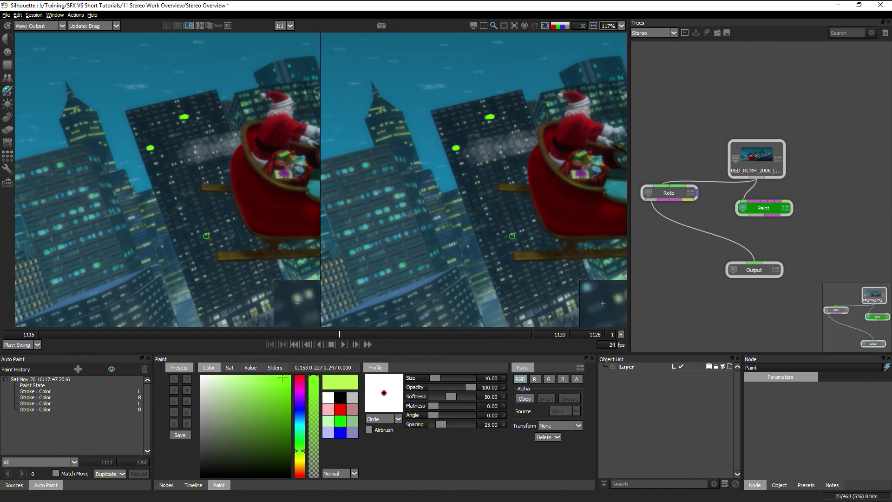
left_click(207, 233)
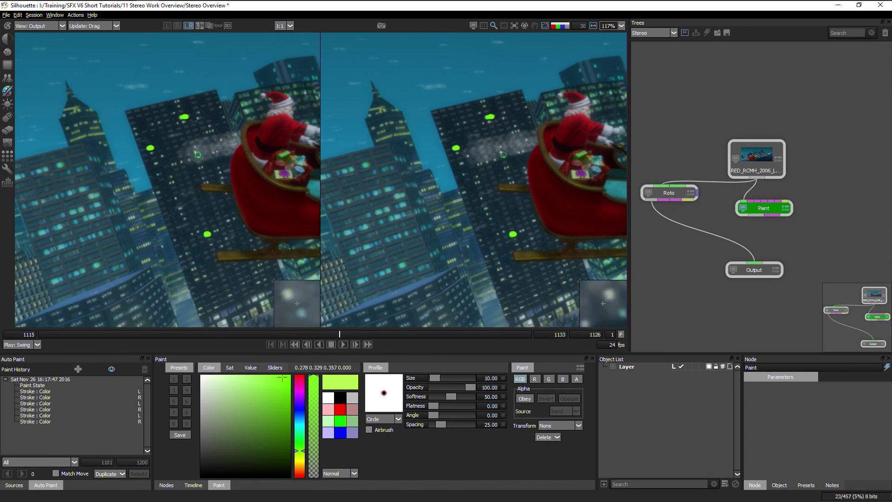
left_click_drag(263, 227, 160, 245)
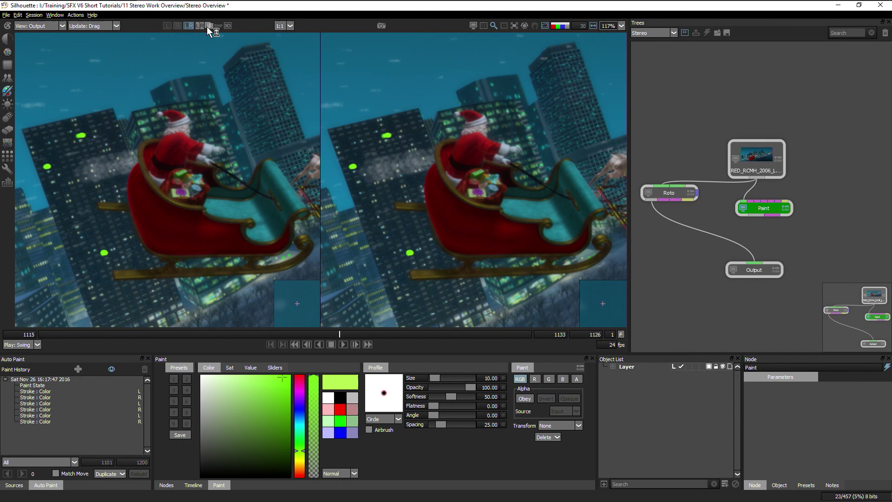
Paint a magenta dot beside the building's upper green dot in the right-eye view only, and return to the side-by-side view
left_click(178, 27)
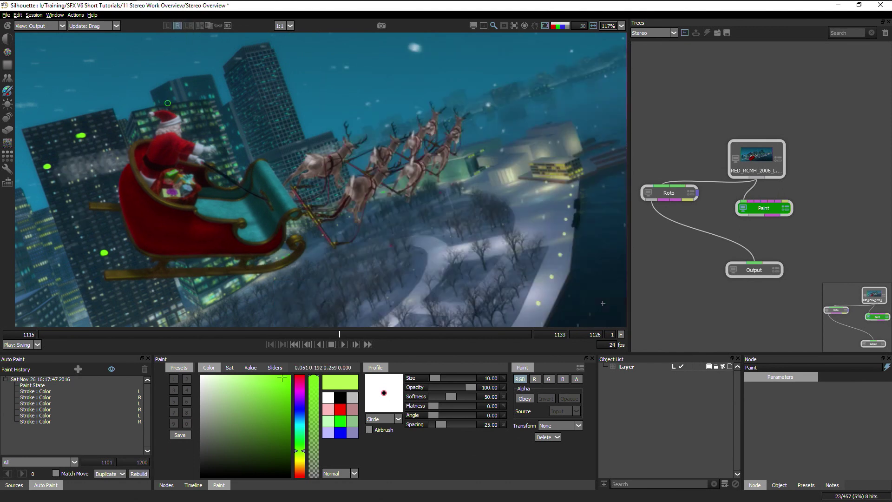
left_click_drag(296, 444, 301, 391)
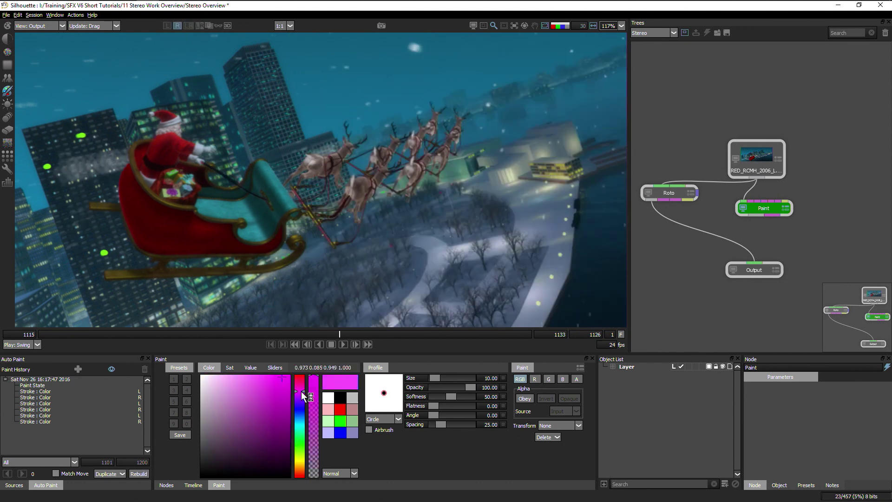
key("ctrl")
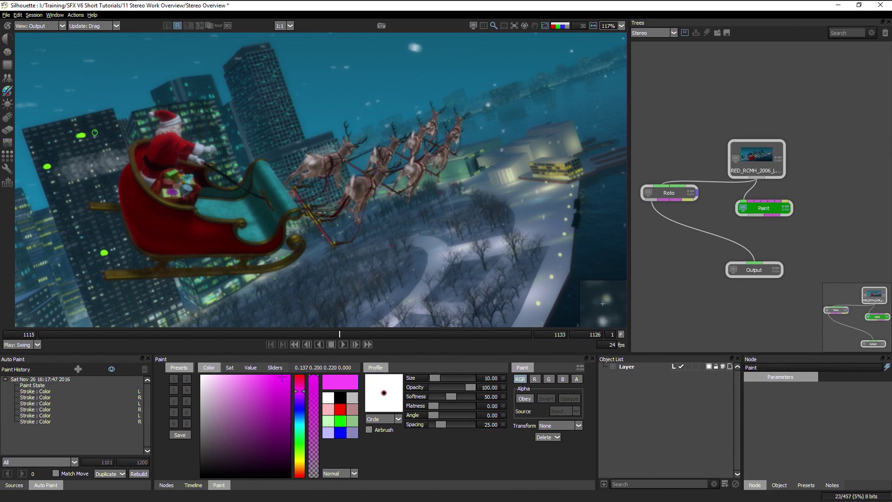
left_click(96, 136)
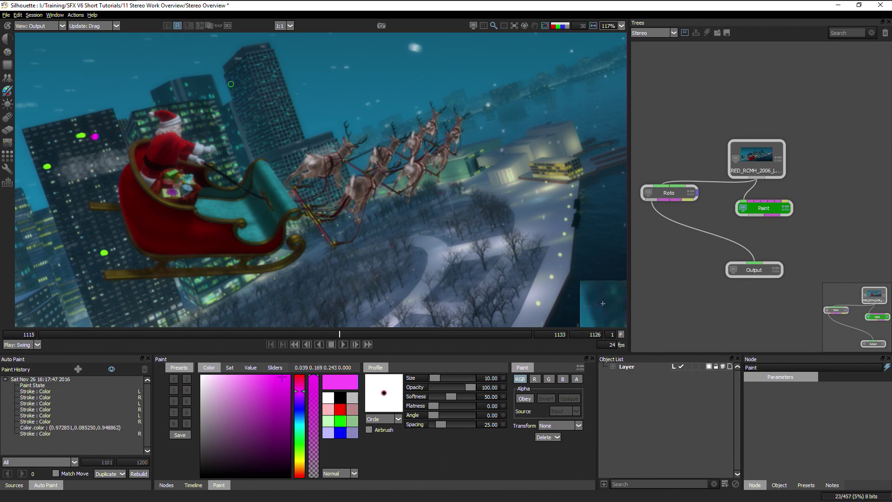
left_click(188, 26)
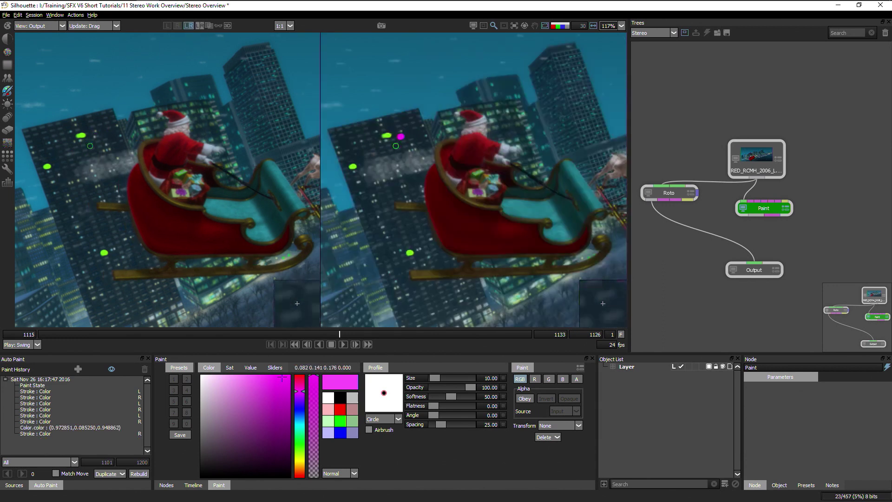
Paint a red dot on the building in the left-eye view only, and return to the side-by-side view
left_click(166, 26)
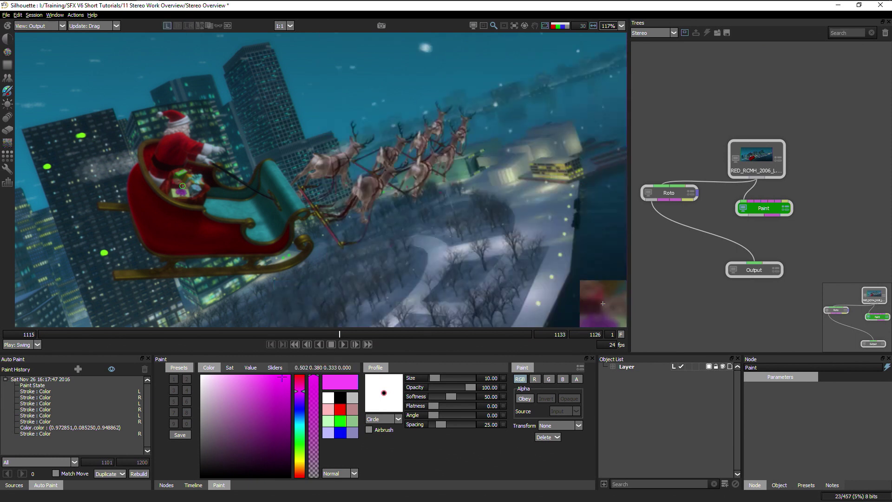
left_click(300, 410)
left_click_drag(300, 410, 306, 476)
left_click(71, 183)
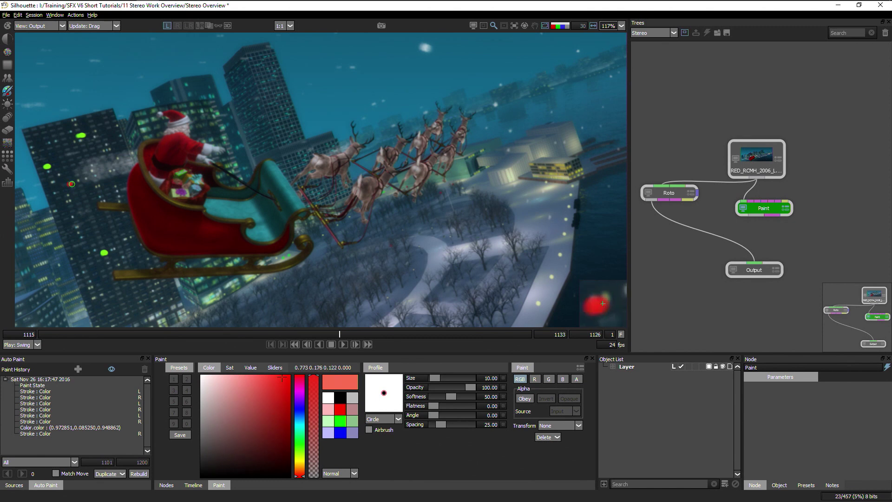
left_click(188, 26)
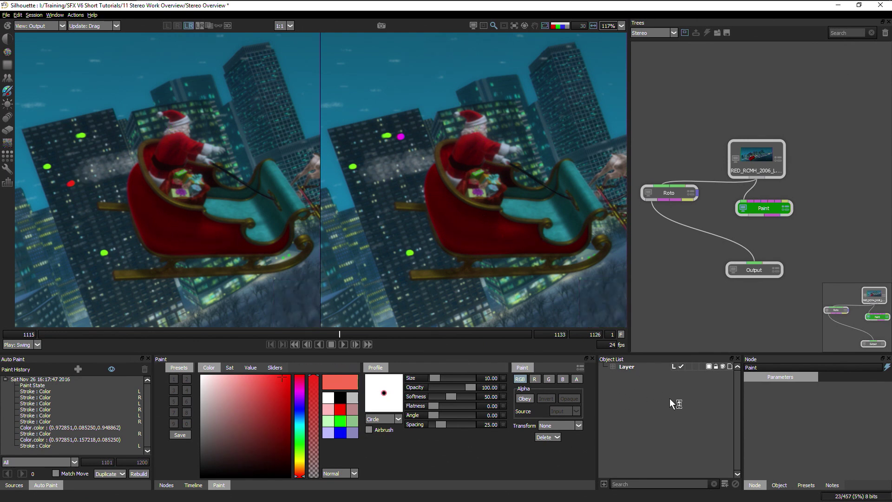
Rename the paint layer aligned on the background building as Building
left_click(626, 367)
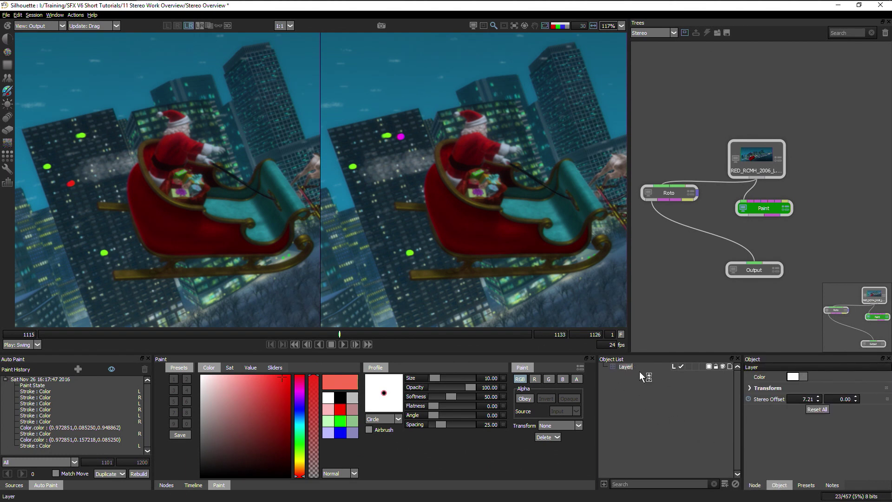
type("Building")
key("Return")
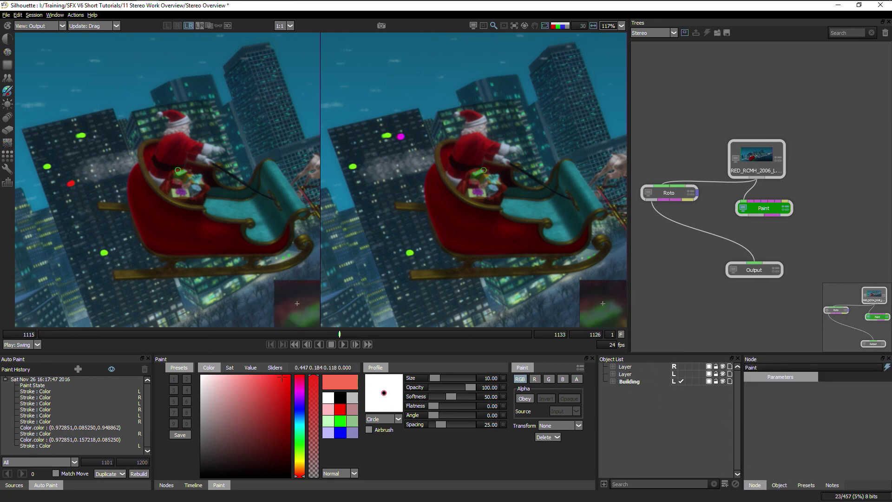
Delete the extra right-view layer above the other new layer and rename the remaining unnamed layer as Sled
left_click(625, 367)
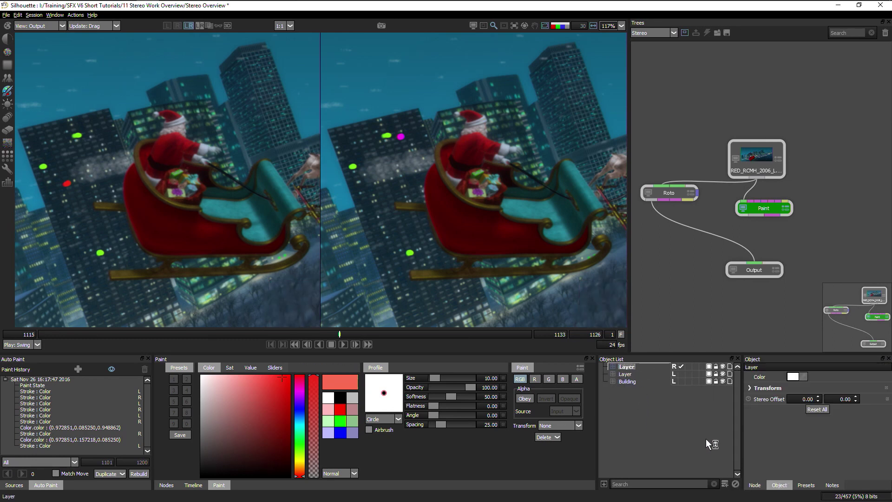
left_click(735, 483)
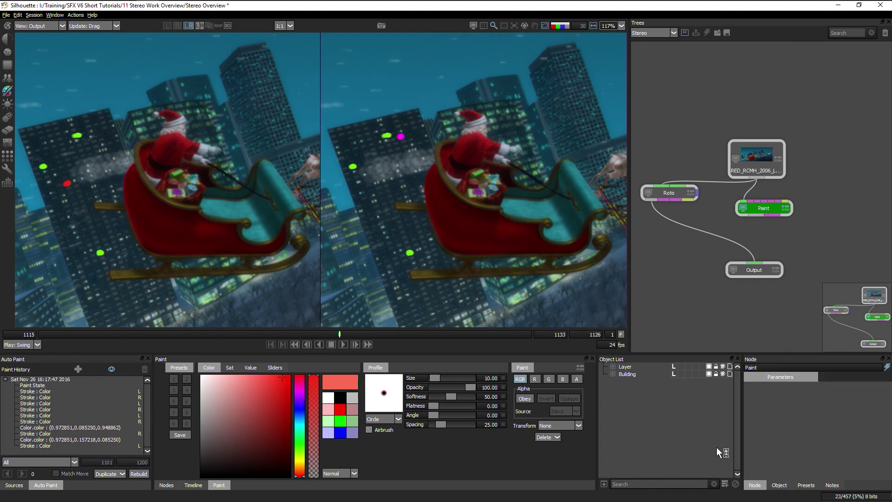
left_click(625, 367)
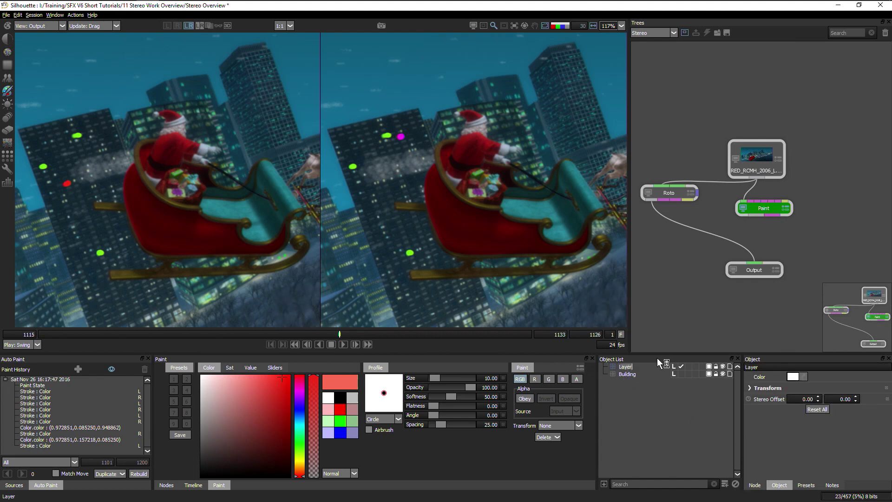
type("Sled")
key("Return")
Align the Sled layer on the sled's body in the stereo difference view, to a stereo offset of about -8.21
left_click(209, 25)
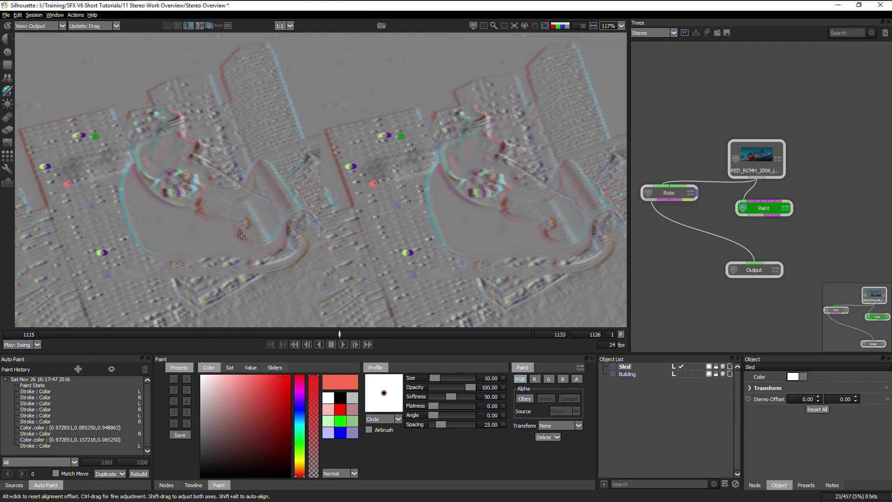
left_click_drag(241, 235, 243, 249)
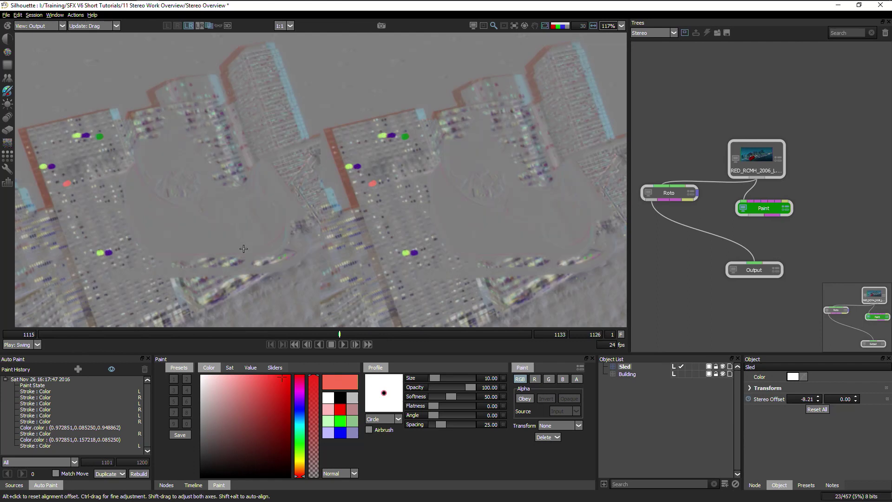
left_click(208, 26)
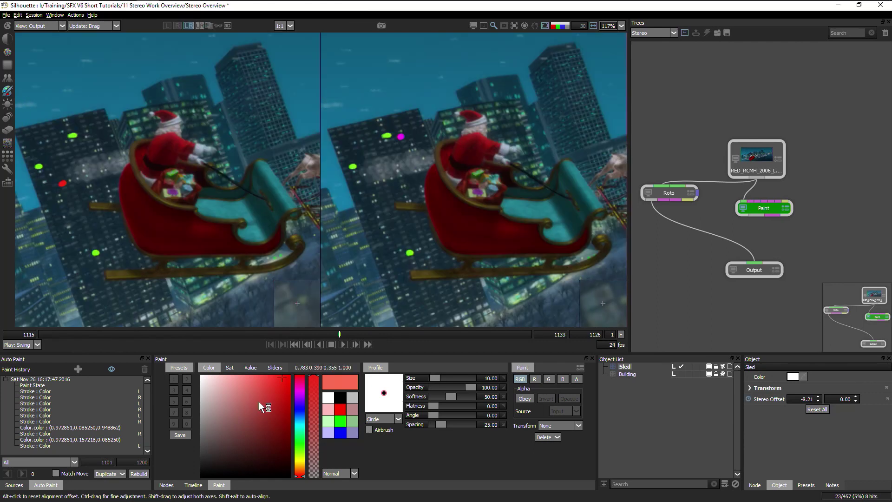
Handwrite the word PAINT in white across the sled's red side with the Color brush, in both eyes at once
left_click(328, 398)
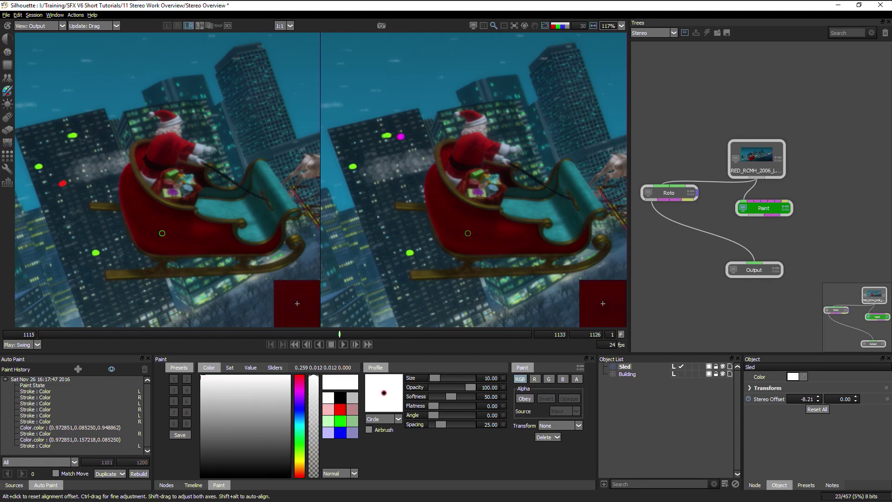
left_click_drag(166, 220, 162, 239)
left_click_drag(161, 226, 182, 242)
left_click_drag(188, 234, 185, 242)
left_click_drag(193, 242, 216, 235)
mouse_move(228, 235)
left_mouse_down()
mouse_move(226, 243)
mouse_move(237, 234)
left_mouse_up()
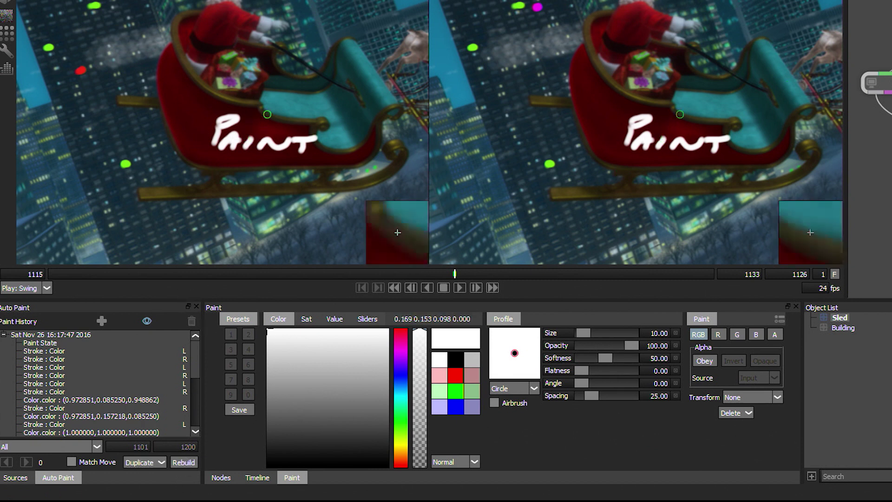
left_click(158, 463)
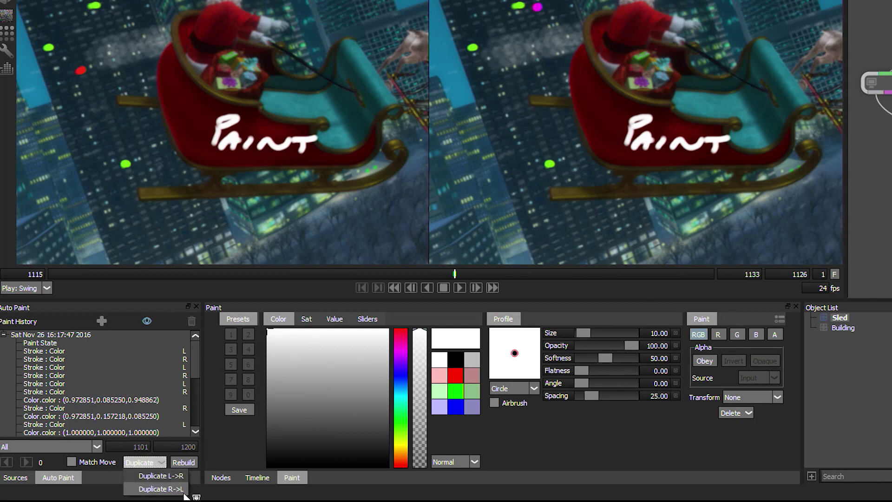
left_click(252, 465)
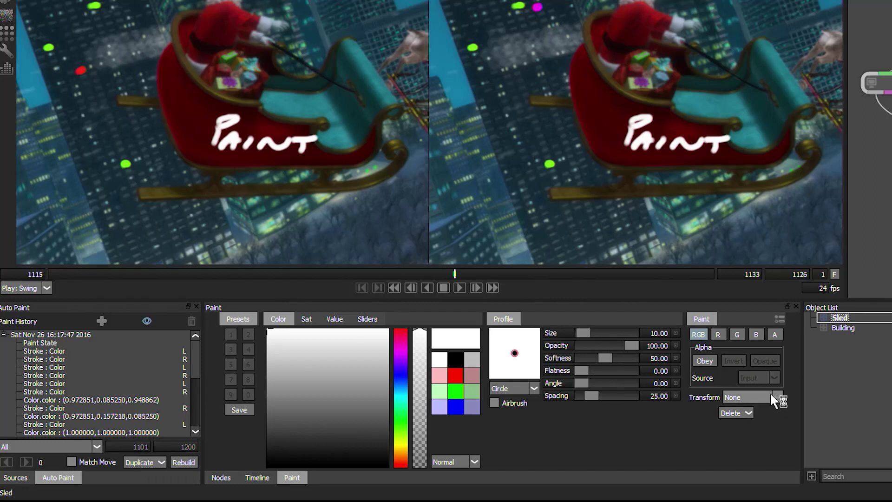
left_click(772, 396)
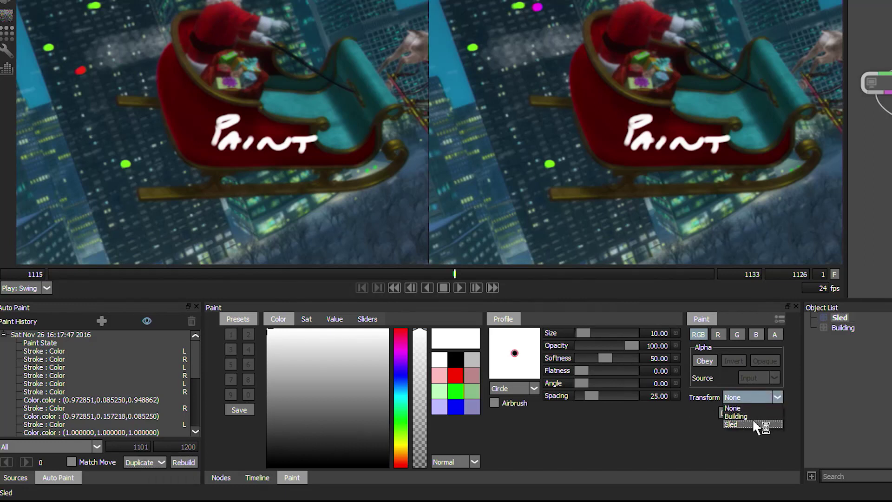
left_click(681, 419)
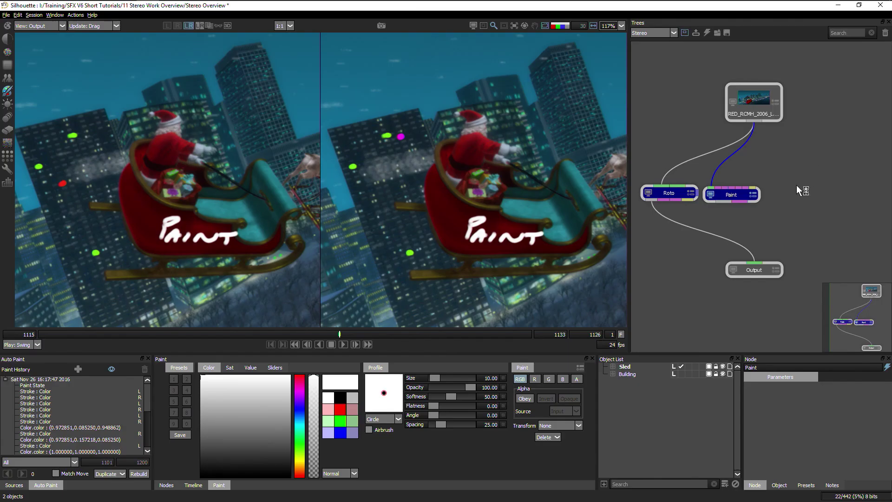
Disable the Roto and Paint nodes and display the stereo source node in the left-eye view only
left_click(707, 31)
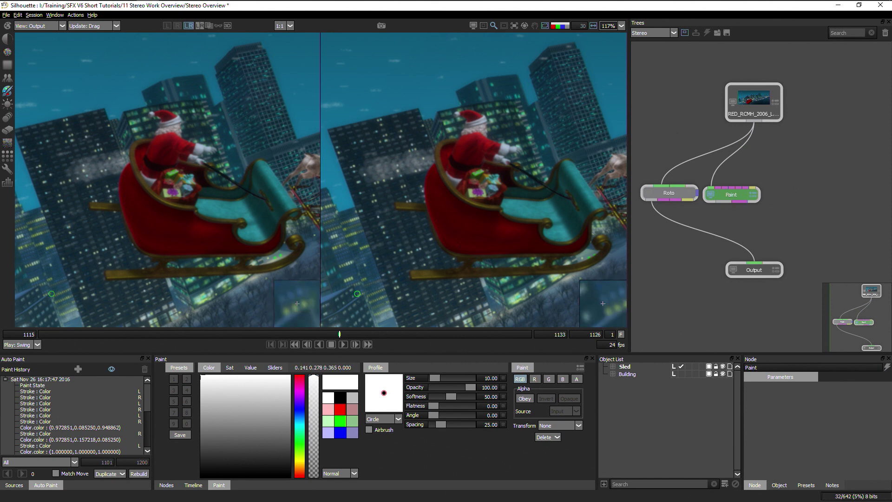
left_click(168, 26)
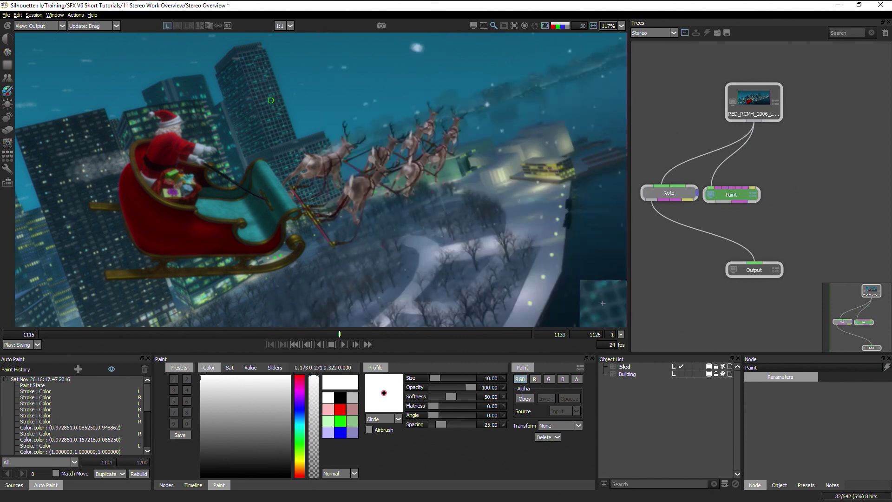
left_click_drag(758, 100, 767, 86)
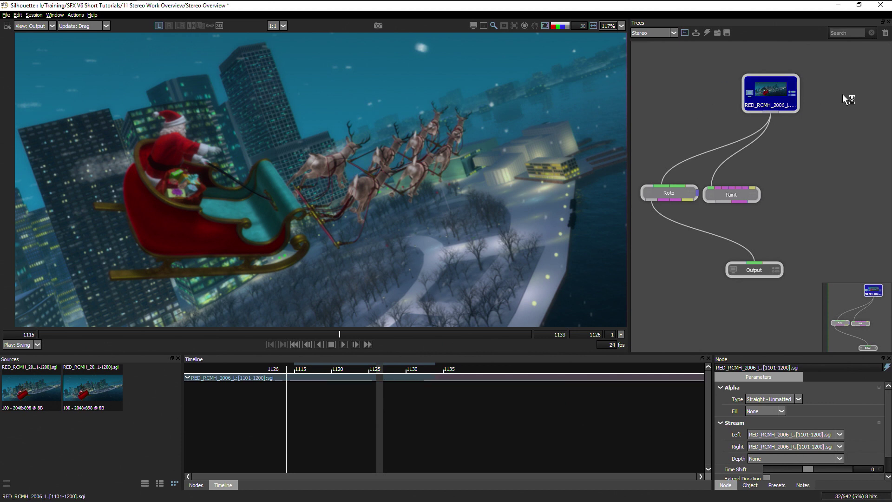
left_click_drag(776, 100, 760, 86)
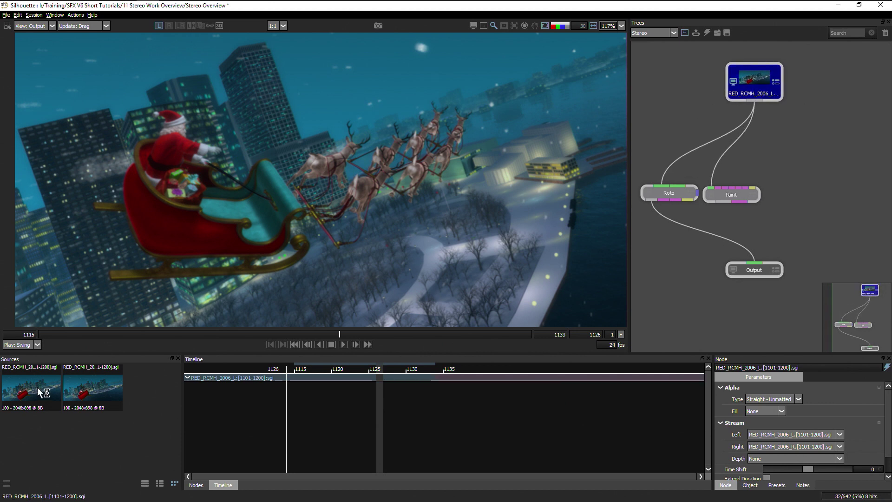
Create a new session named Split Views from the left-eye source clip
left_click_drag(39, 392, 838, 144)
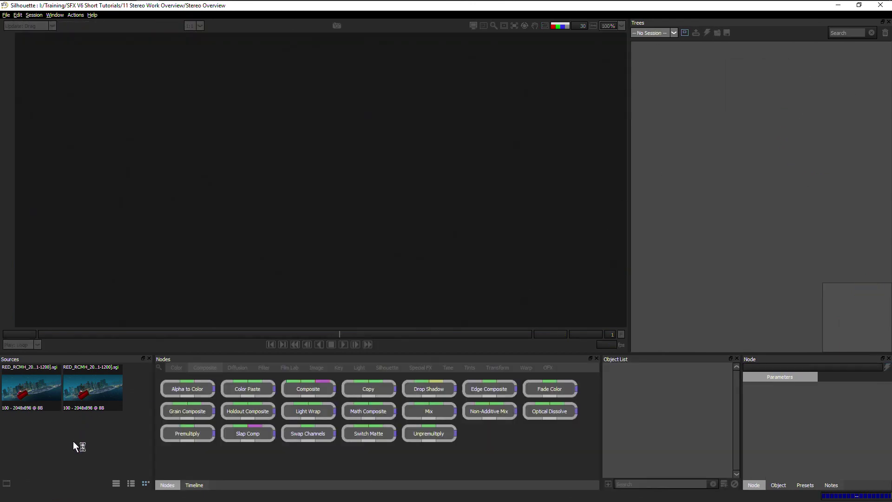
left_click_drag(28, 383, 712, 123)
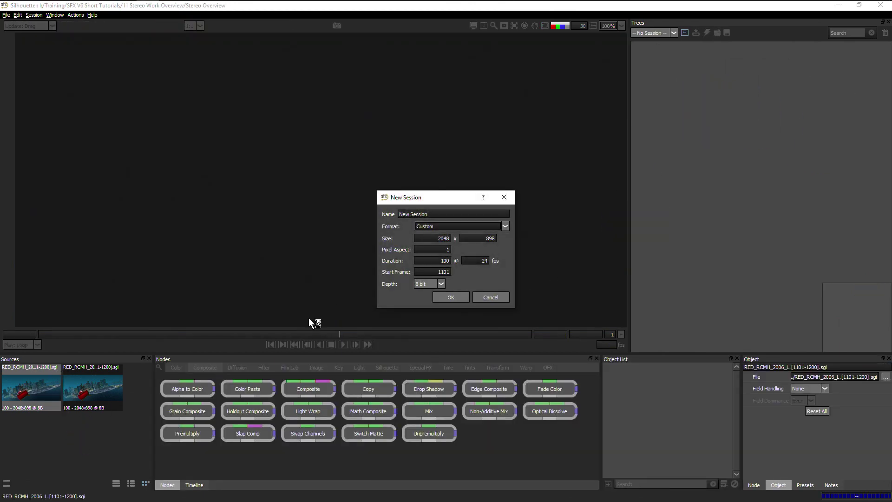
key("ctrl+a")
type("Split Views")
key("Return")
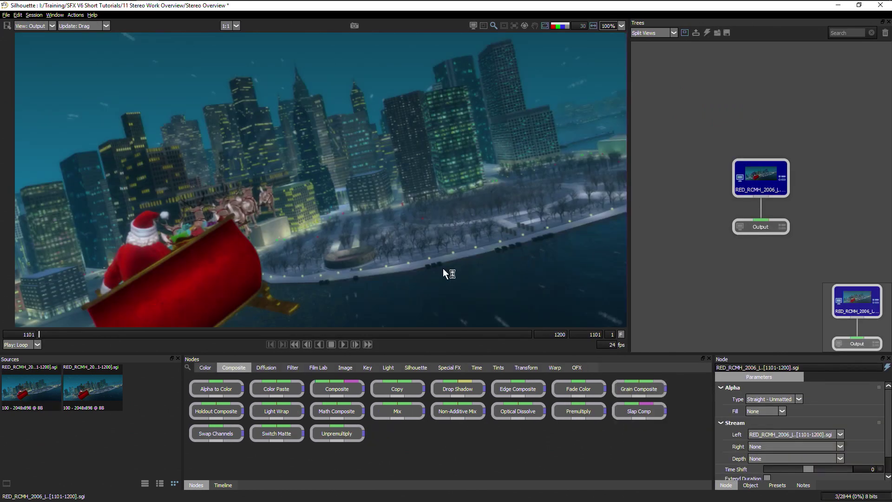
Move the left-eye source node up in the tree and add the right-eye source clip beside it
left_click_drag(749, 186, 740, 97)
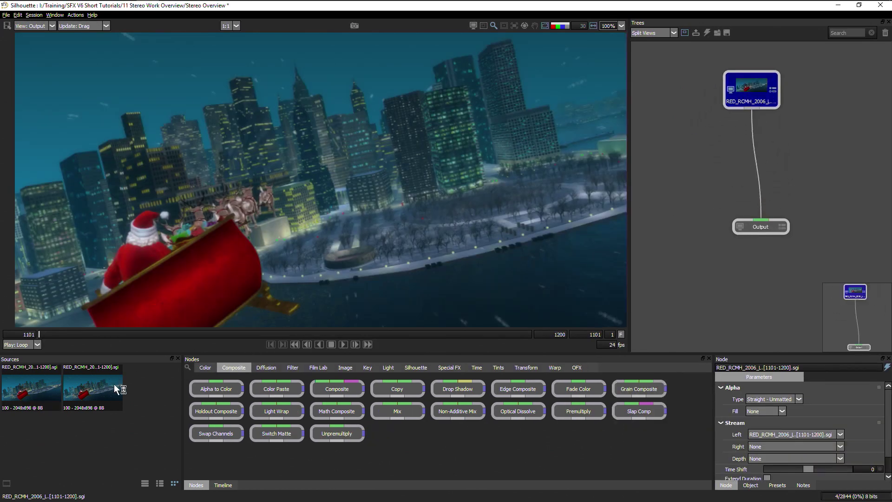
left_click_drag(113, 384, 813, 112)
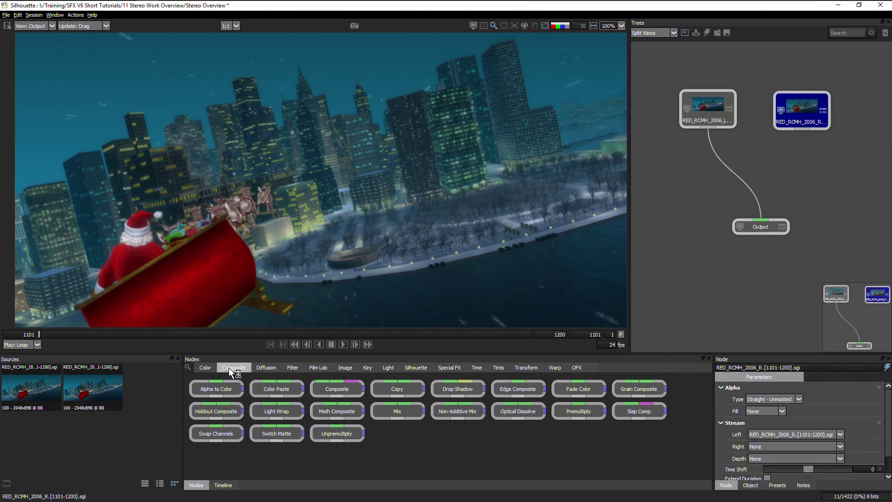
Attach a Color Correct node to the right-eye source with Temperature at -25, and compare it with the left-eye source
left_click(206, 368)
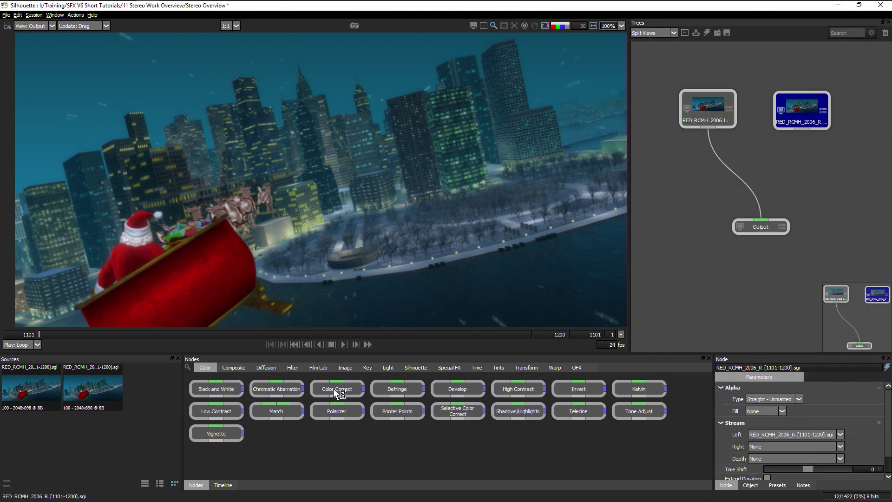
left_click_drag(333, 388, 808, 141)
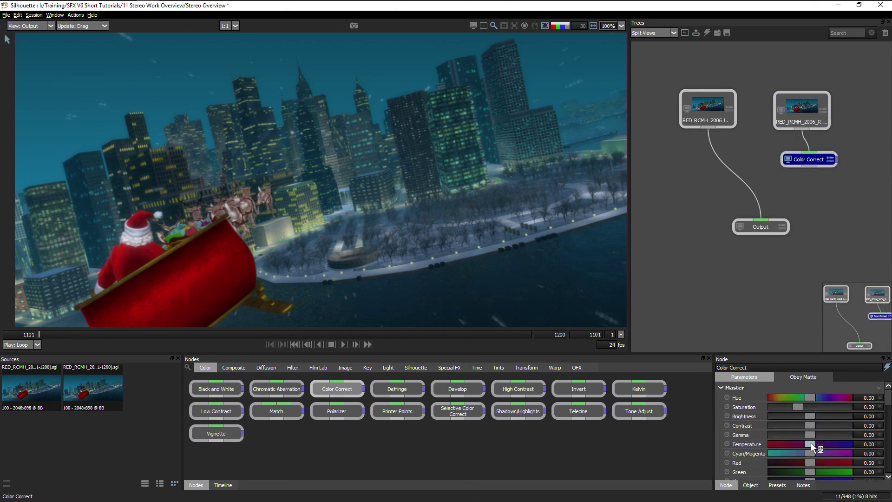
left_click_drag(813, 442, 804, 444)
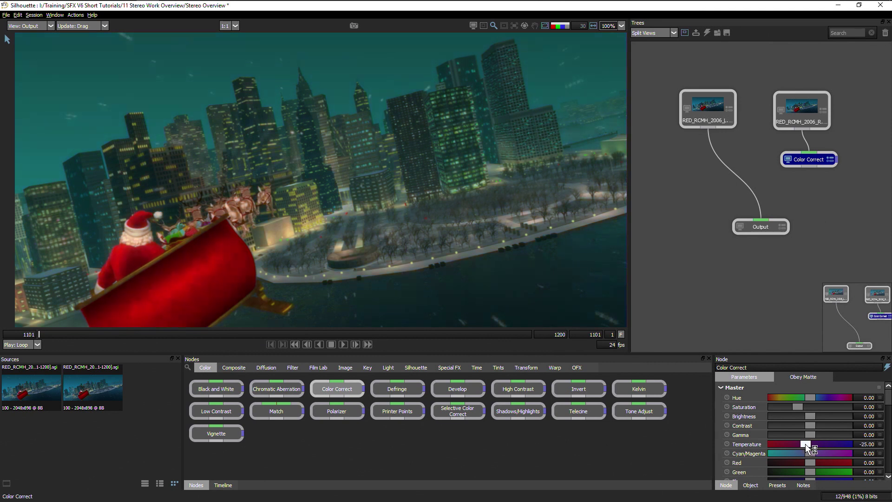
double_click(705, 111)
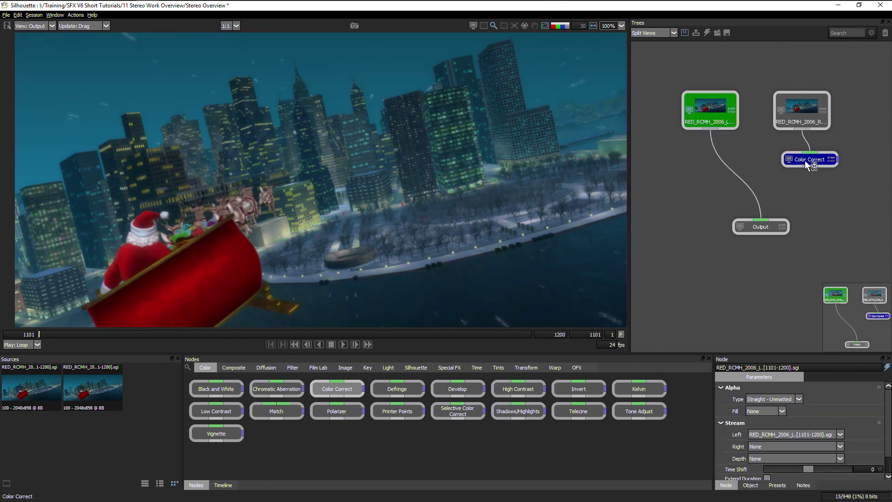
double_click(805, 160)
double_click(710, 117)
double_click(797, 158)
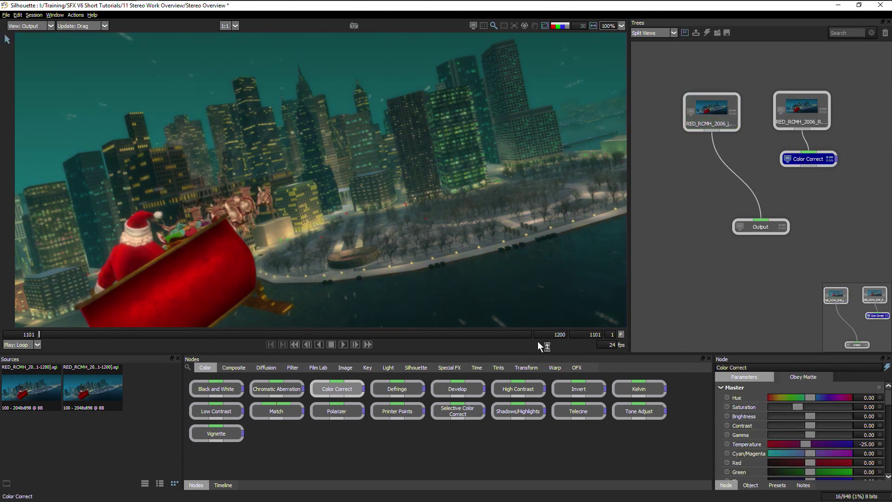
Move the Output node further down and add a Merge Views node below the Color Correct node
left_click_drag(777, 227, 752, 282)
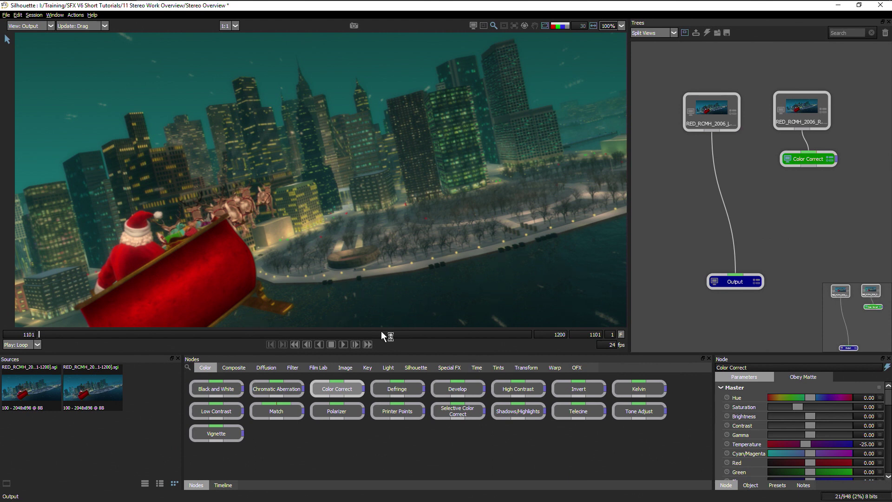
left_click(188, 366)
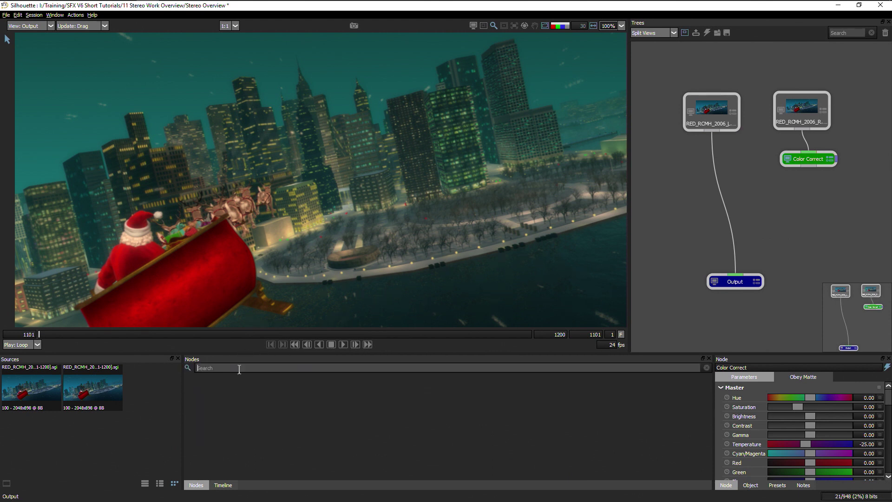
type("merge")
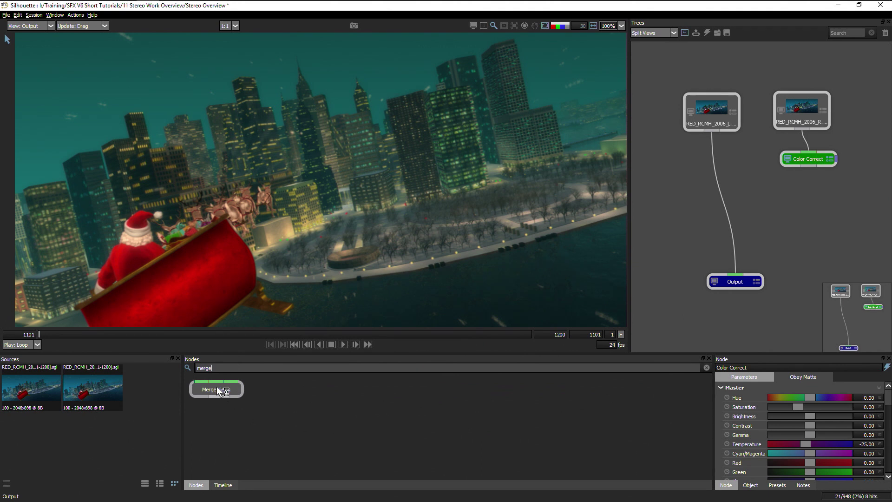
left_click_drag(214, 387, 770, 197)
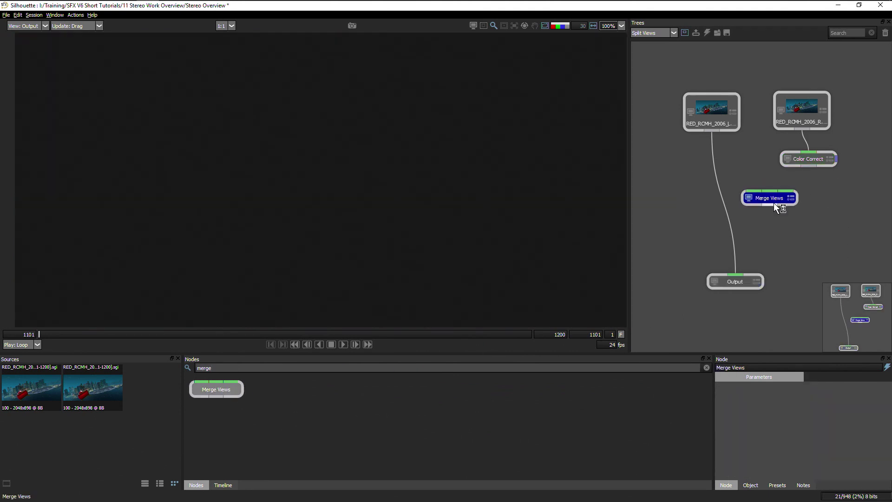
left_click(188, 368)
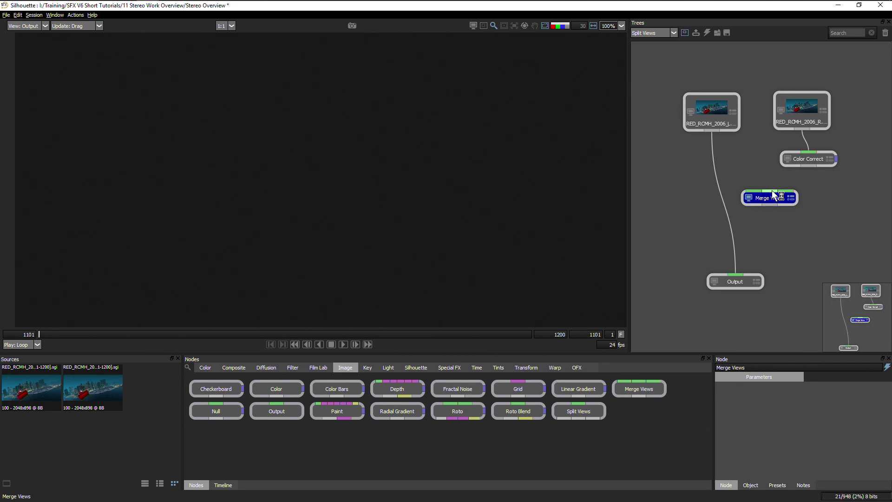
Connect the left-eye source to the first Merge Views input and the Color Correct node to the second
left_click_drag(712, 133, 752, 188)
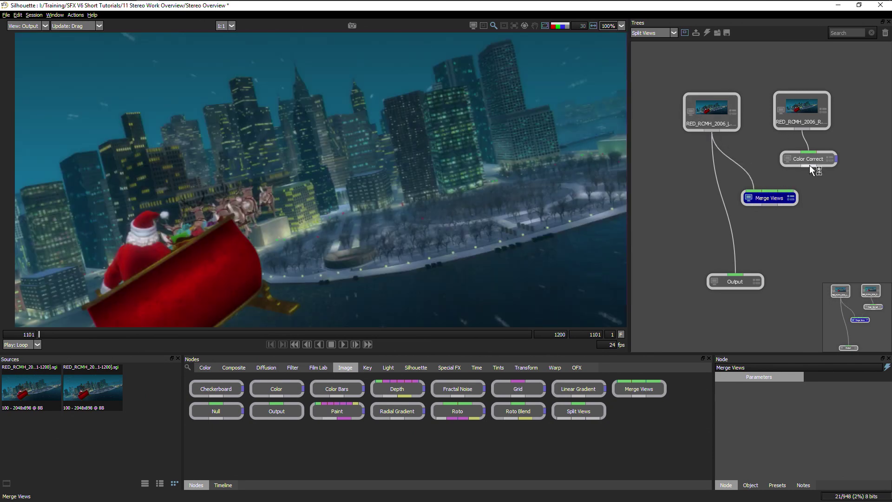
left_click_drag(809, 165, 768, 184)
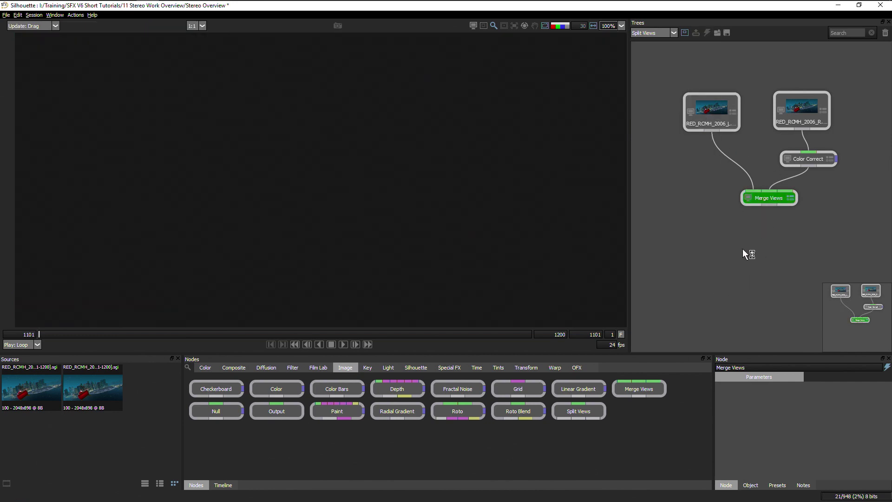
View the Merge Views result, move both source nodes up and to the side, and shift the whole node group over to free space
left_click(774, 198)
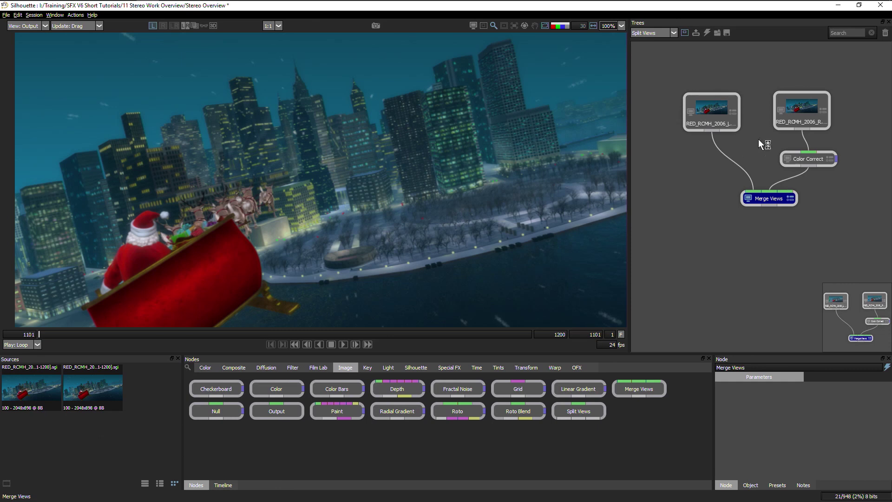
left_click_drag(712, 112, 695, 85)
left_click_drag(809, 116, 800, 173)
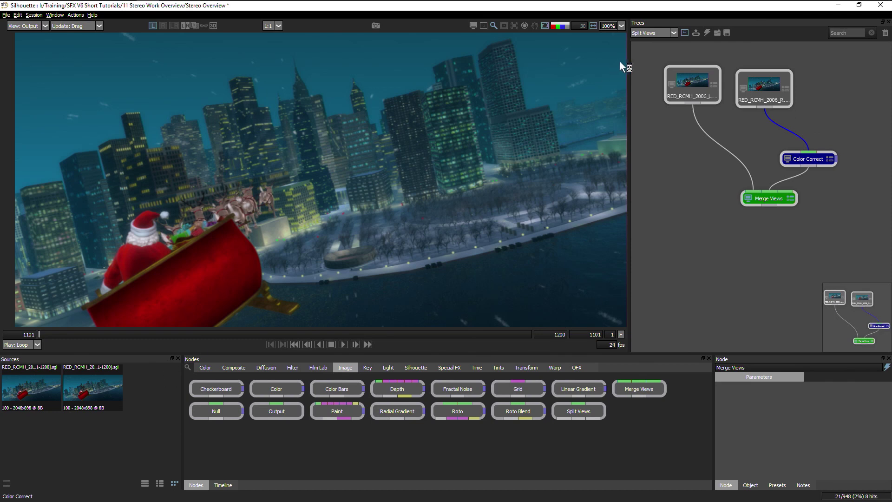
left_click_drag(865, 74, 683, 205)
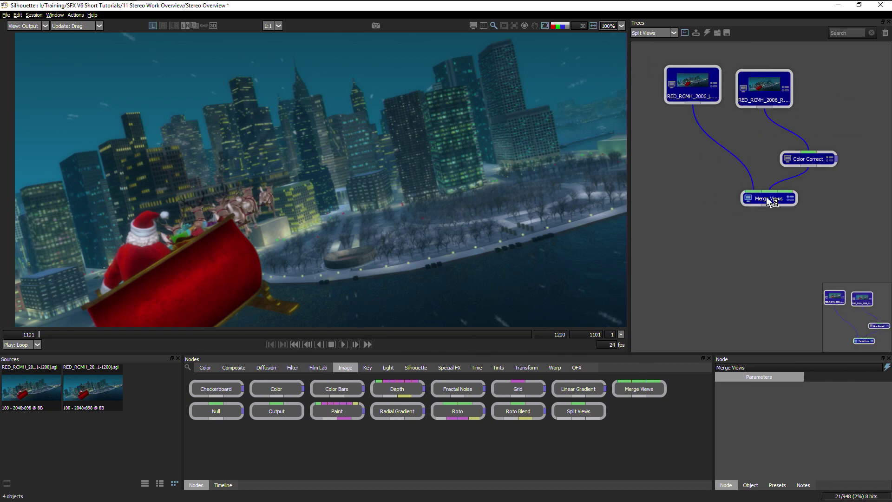
left_click_drag(766, 197, 657, 196)
left_click(720, 241)
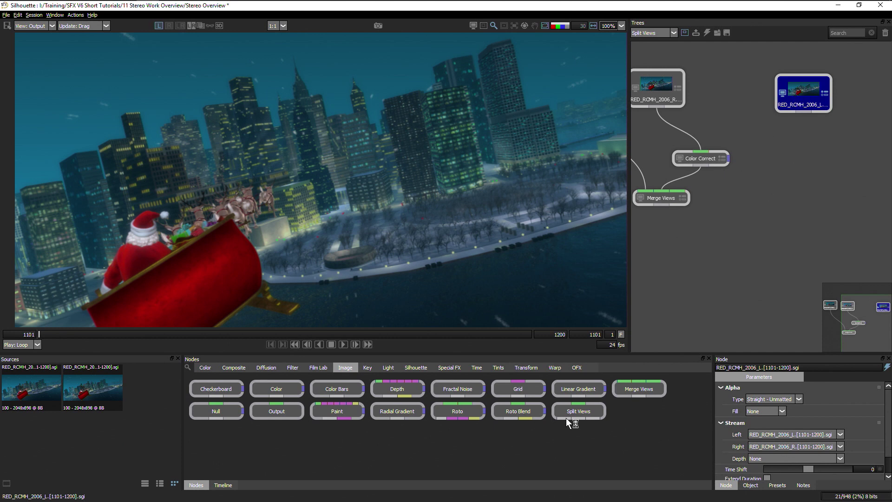
Add a Split Views node connected to the separate stereo source node and place it just beneath that source
left_click_drag(565, 417, 741, 252)
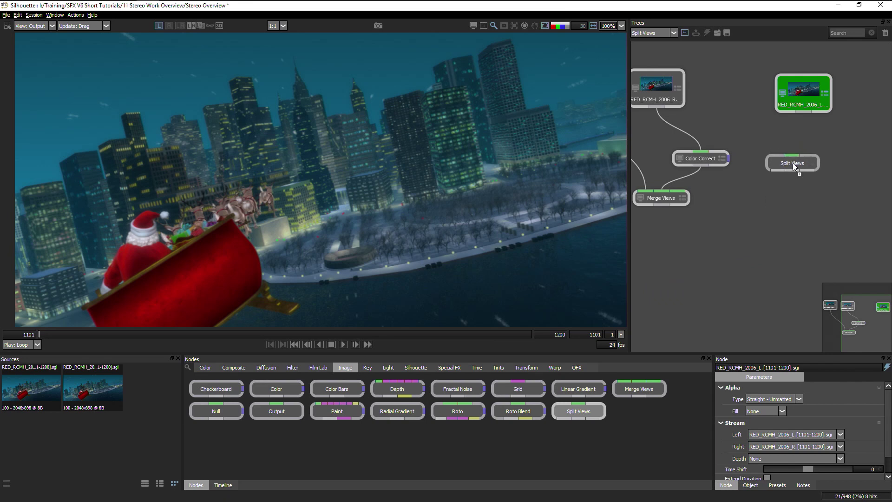
left_click(793, 162)
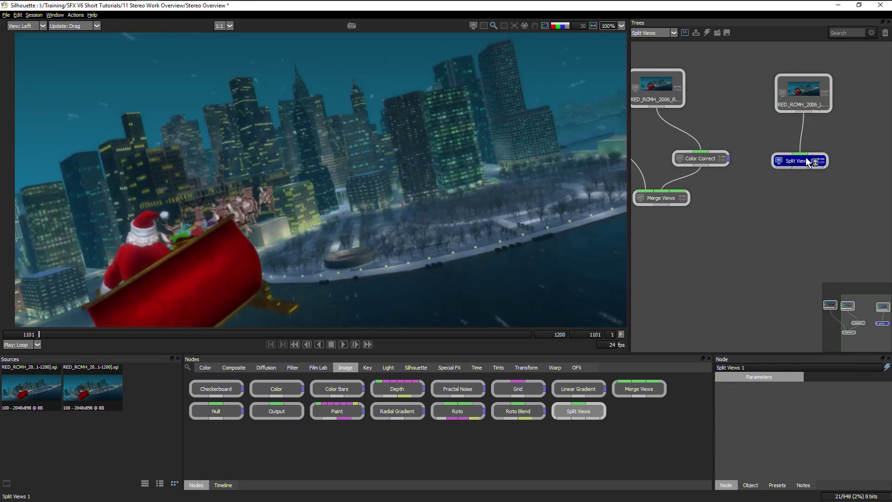
left_click_drag(805, 162, 809, 154)
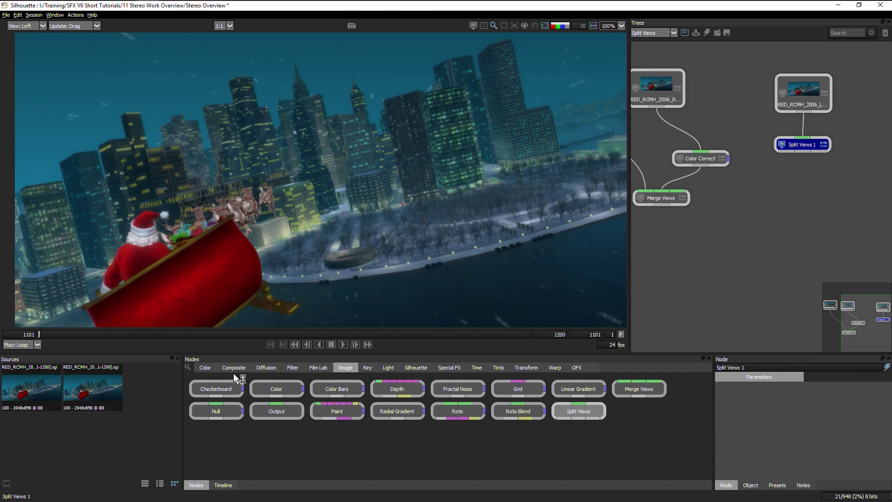
Attach a Color Correct node to the new Split Views node's right-view output and set its Temperature to 45
left_click(205, 367)
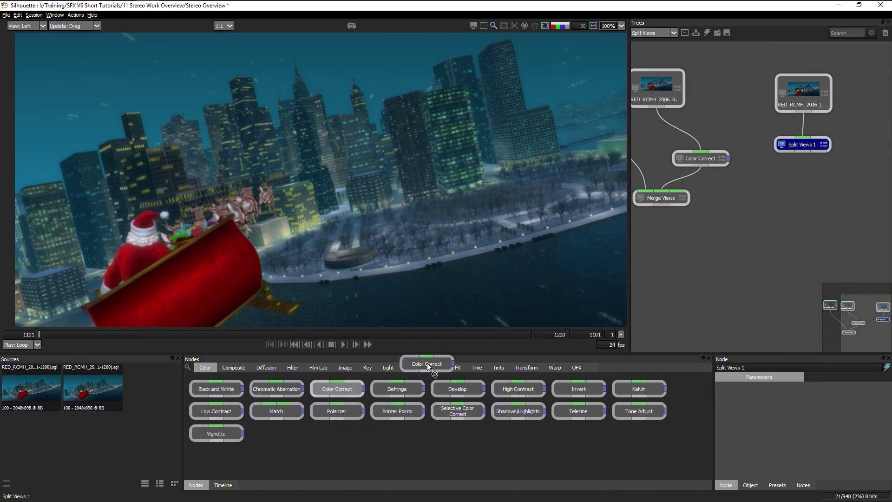
left_click_drag(427, 363, 835, 189)
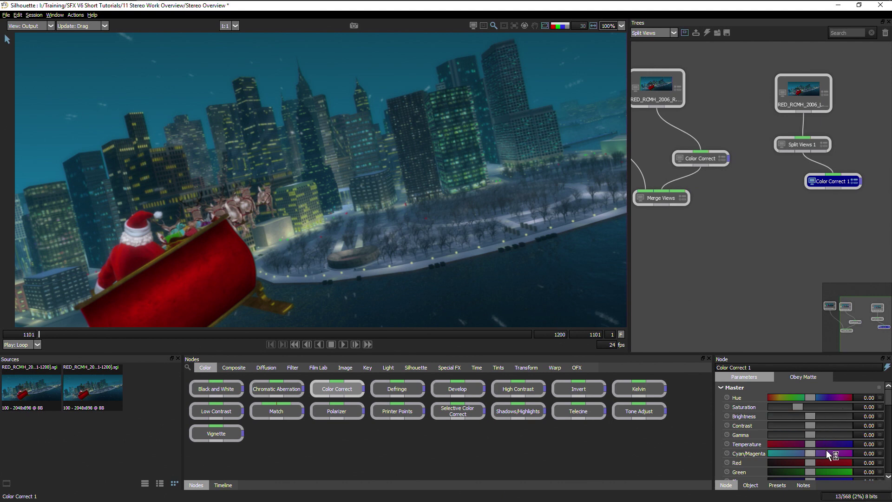
left_click_drag(811, 444, 818, 445)
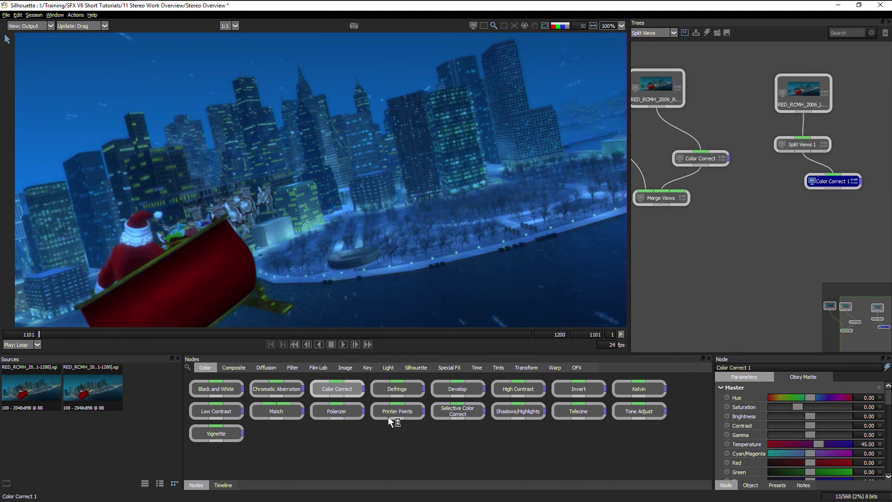
Add a Merge Views node beneath the new branch, feeding it the Split Views left output first and the new Color Correct node second
left_click(352, 367)
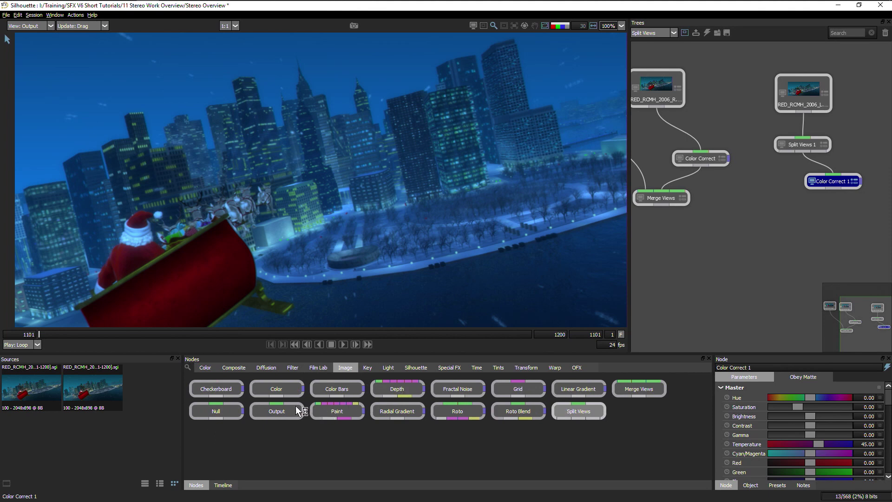
left_click_drag(654, 386, 796, 219)
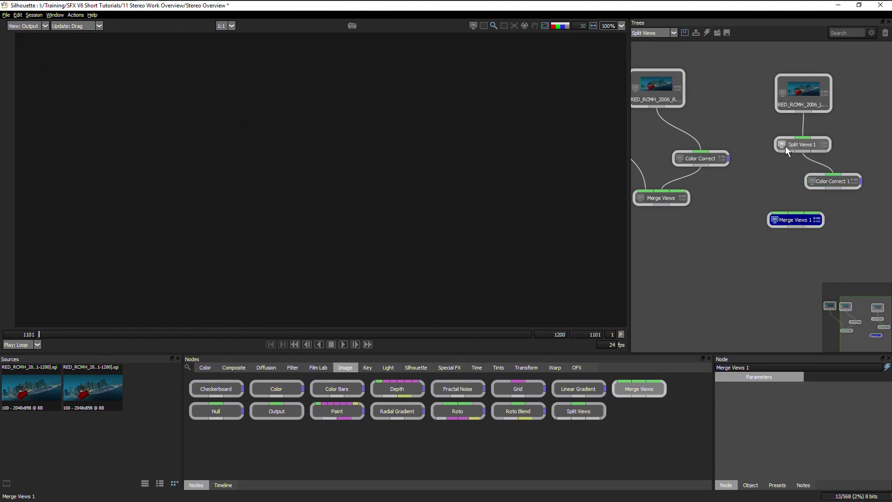
left_click_drag(787, 152, 795, 214)
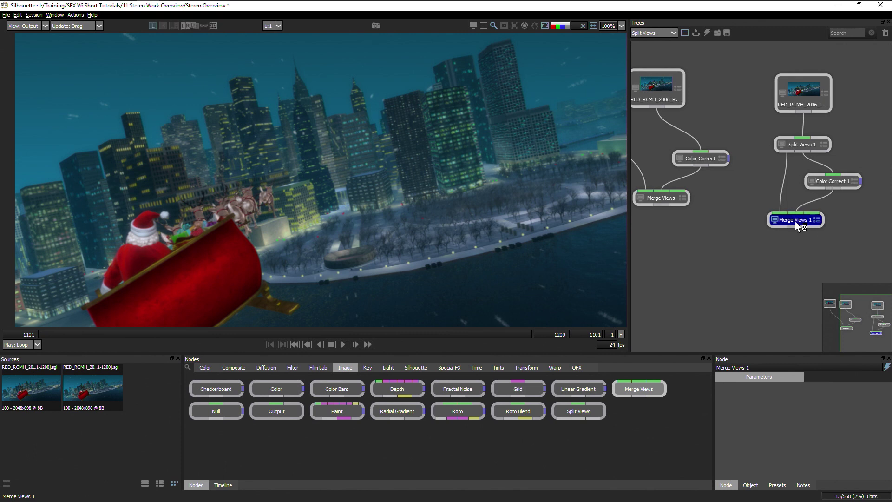